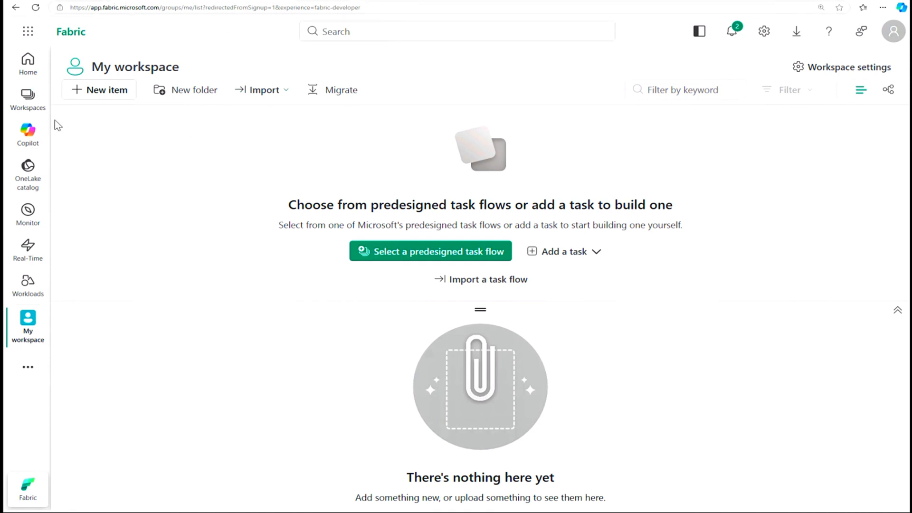
# Step: Start a new workspace and name it dfwsts01
pyautogui.click(27, 96)
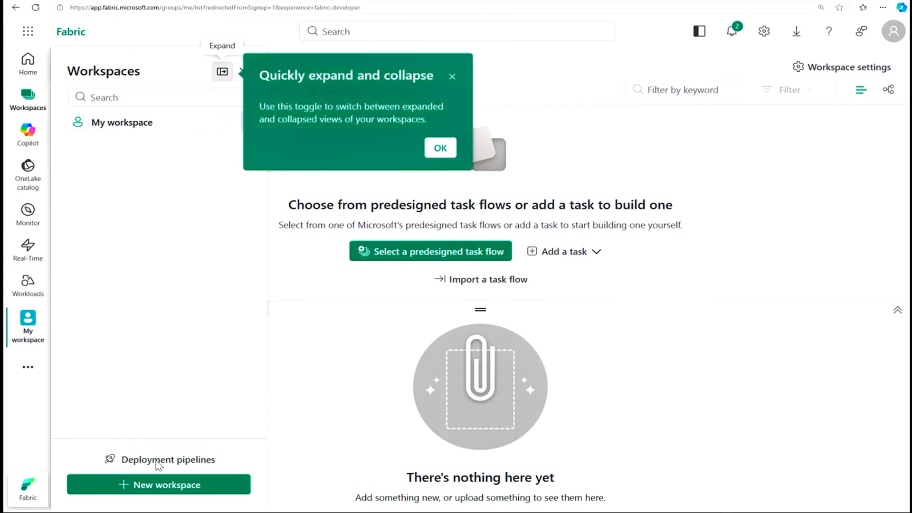
pyautogui.click(452, 77)
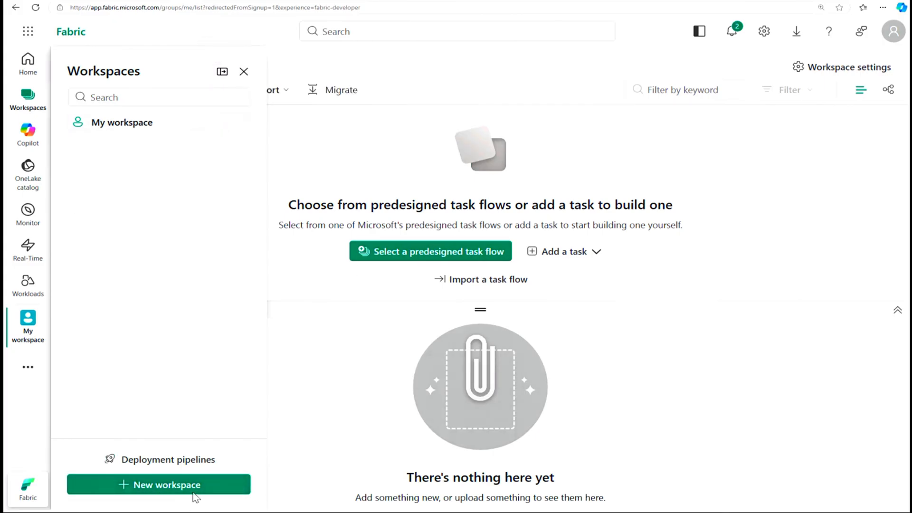
pyautogui.click(181, 484)
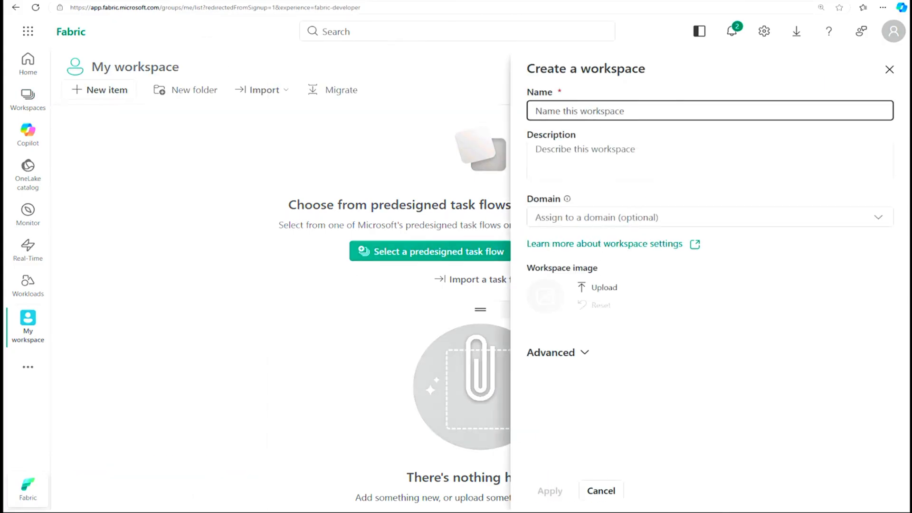
pyautogui.write('df')
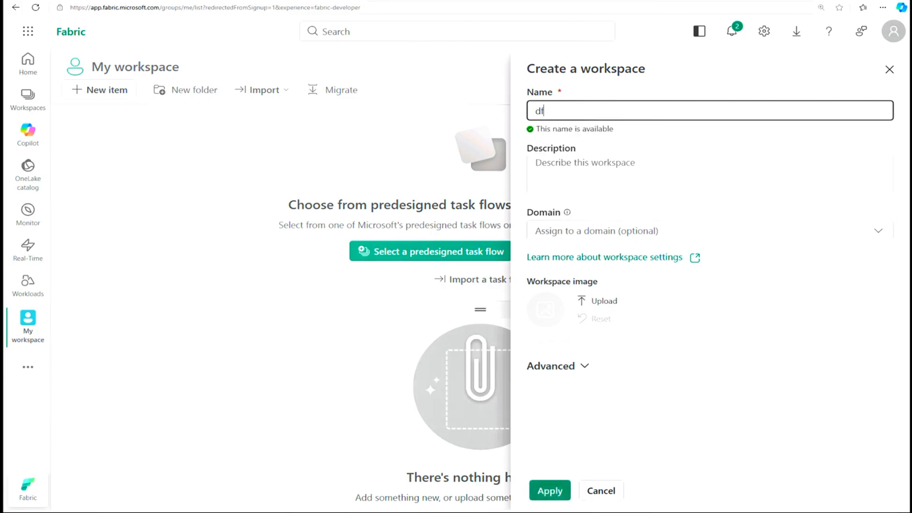
pyautogui.write('wsts01')
# Step: Review the advanced license settings and create the workspace with Fabric capacity and the small semantic model storage format
pyautogui.click(585, 368)
pyautogui.scroll(-6, 592, 380)
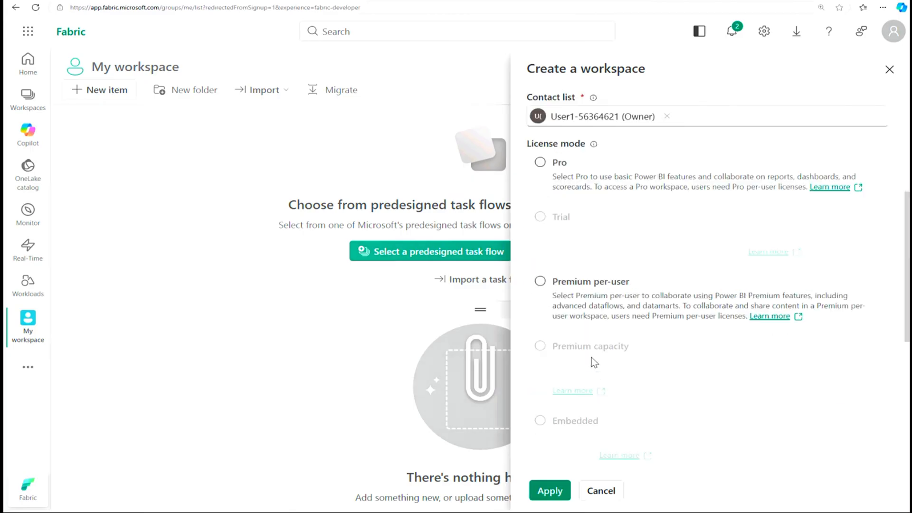
pyautogui.scroll(-5, 578, 381)
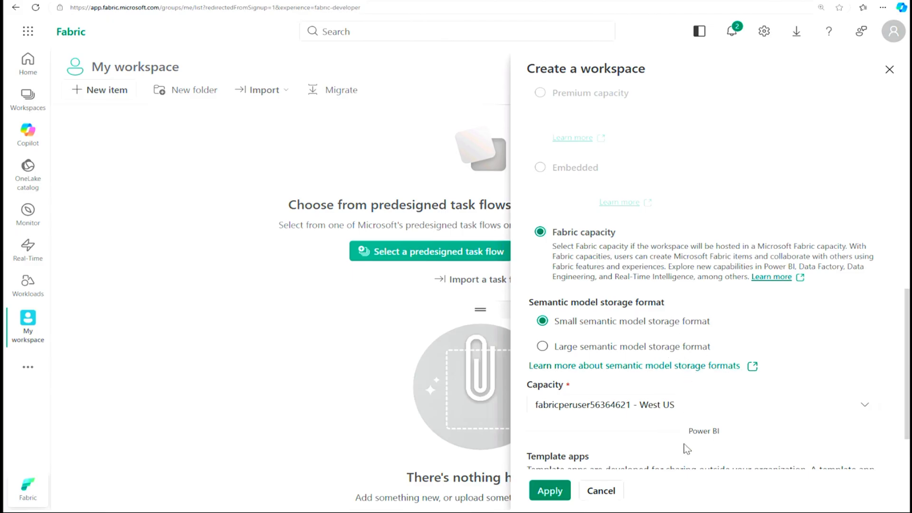
pyautogui.click(549, 491)
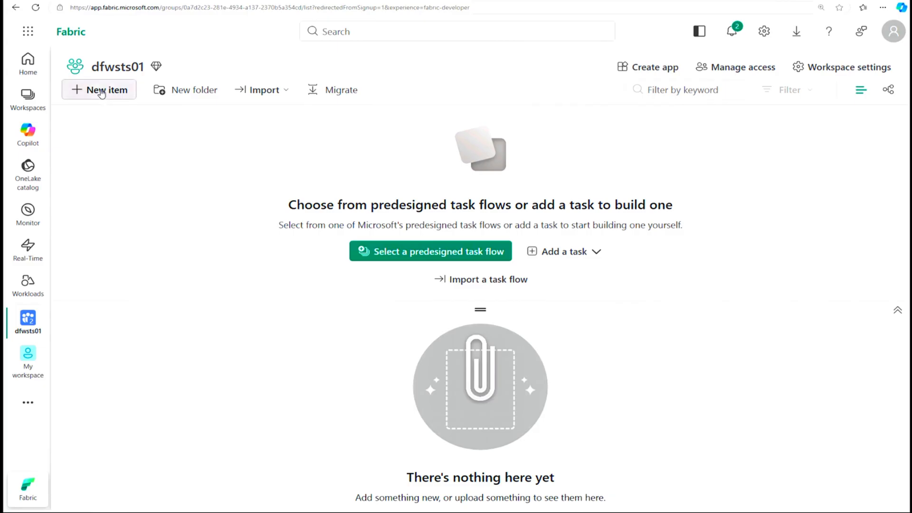
# Step: Create a lakehouse named dflhts01 in the dfwsts01 workspace, without lakehouse schemas
pyautogui.click(101, 93)
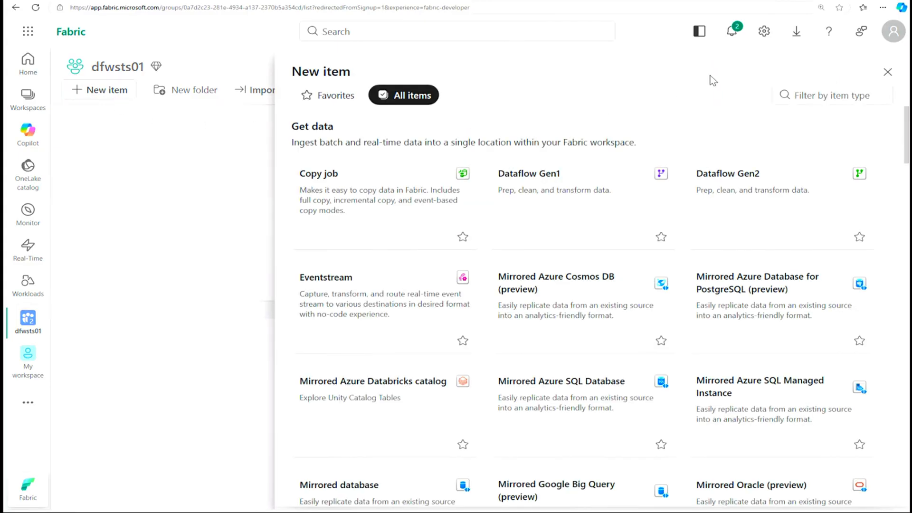
pyautogui.click(808, 102)
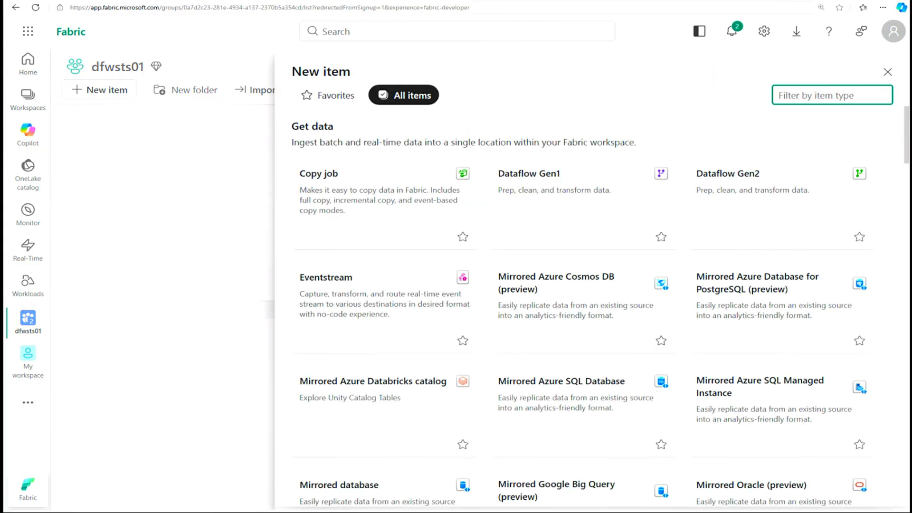
pyautogui.write('lake')
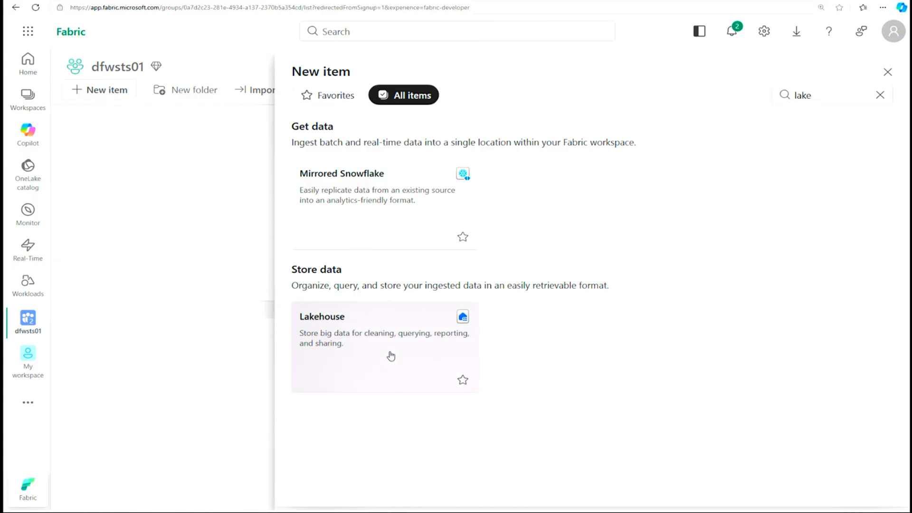
pyautogui.click(390, 356)
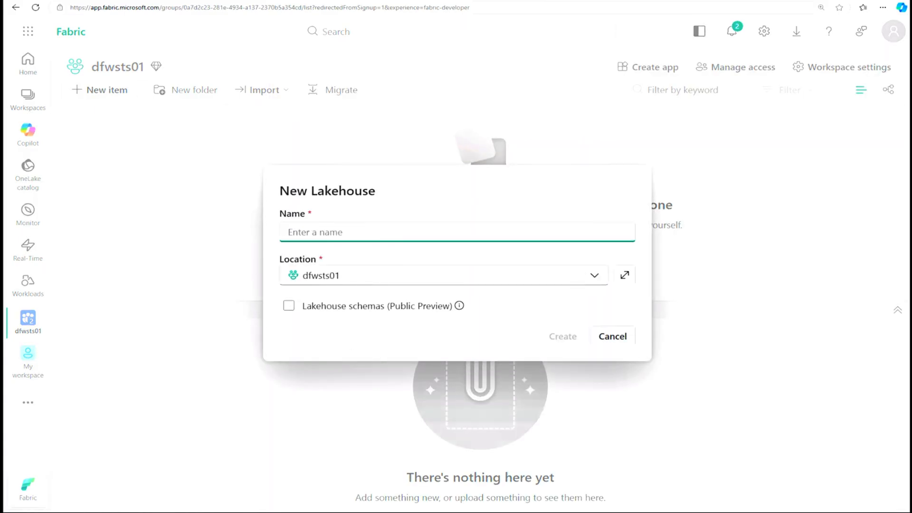
pyautogui.write('dflhts01')
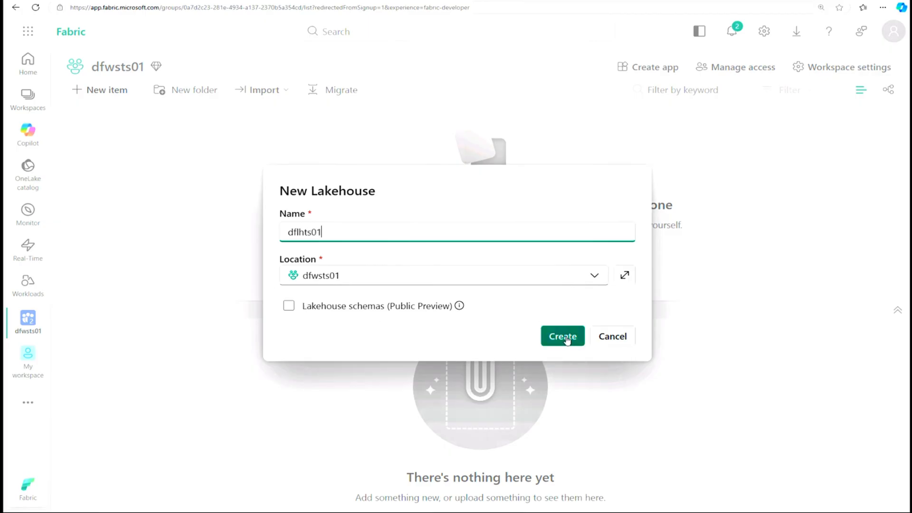
pyautogui.click(570, 340)
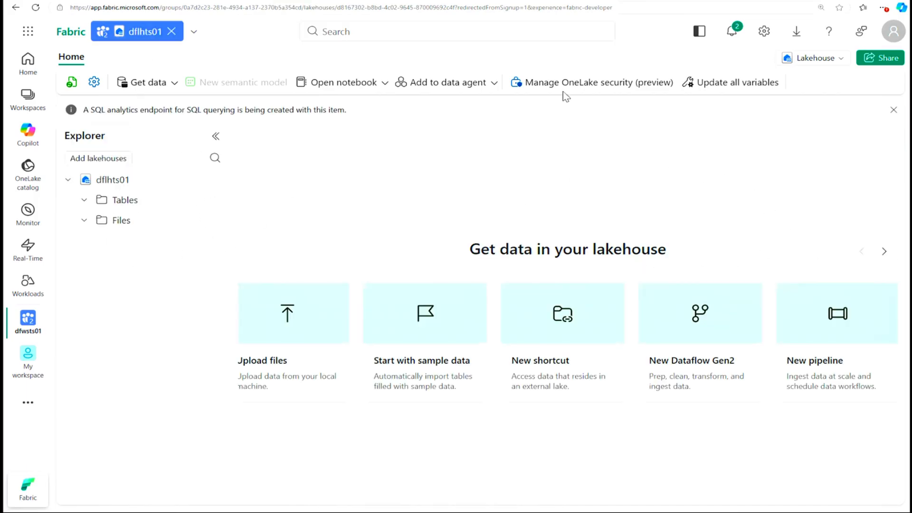
pyautogui.hotkey('ctrl', 't')
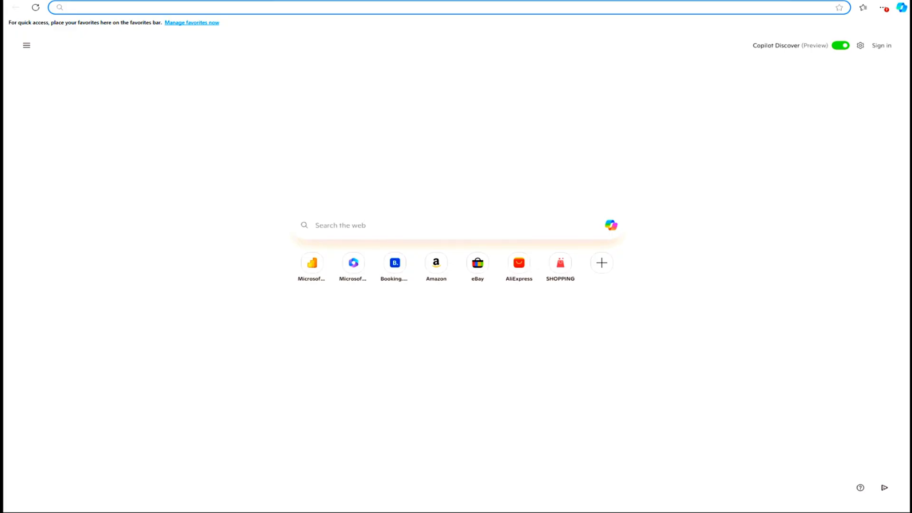
pyautogui.write('https://github.com/MicrosoftLearning/dp-data/raw/main/sales.csv')
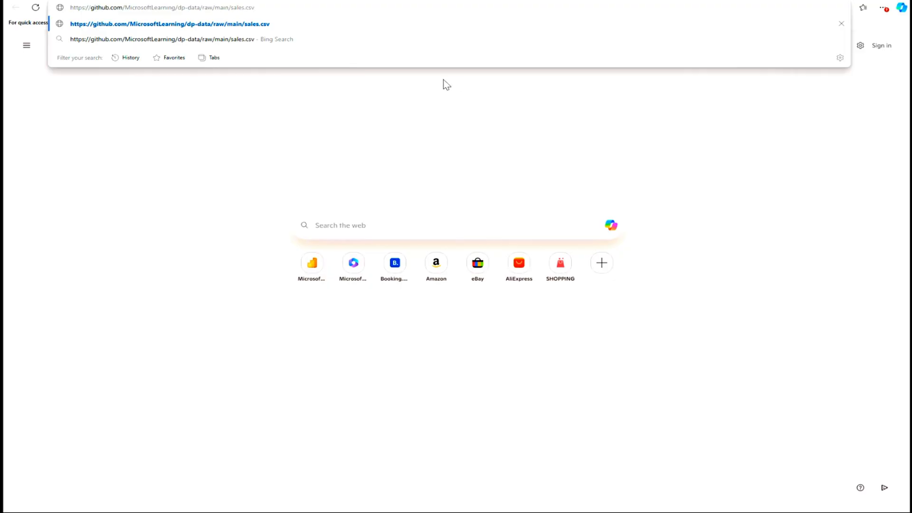
pyautogui.press('Return')
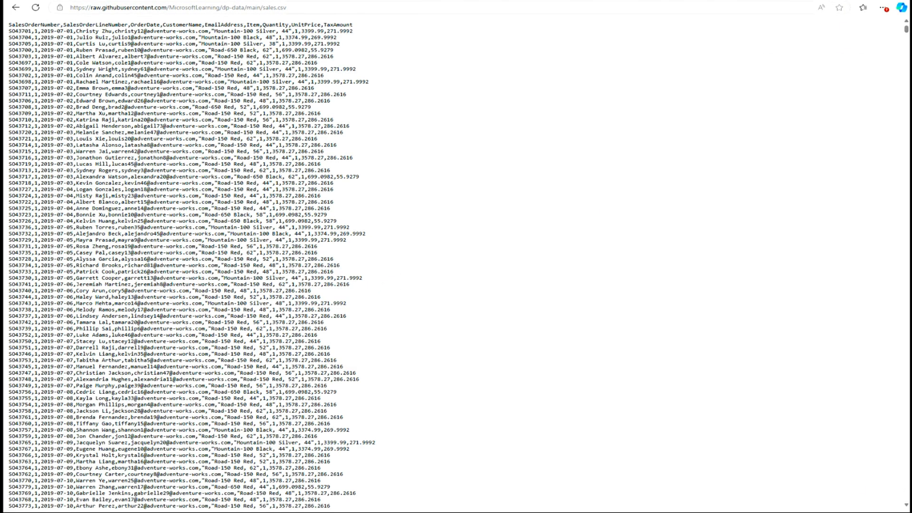
pyautogui.rightClick(264, 113)
pyautogui.click(296, 148)
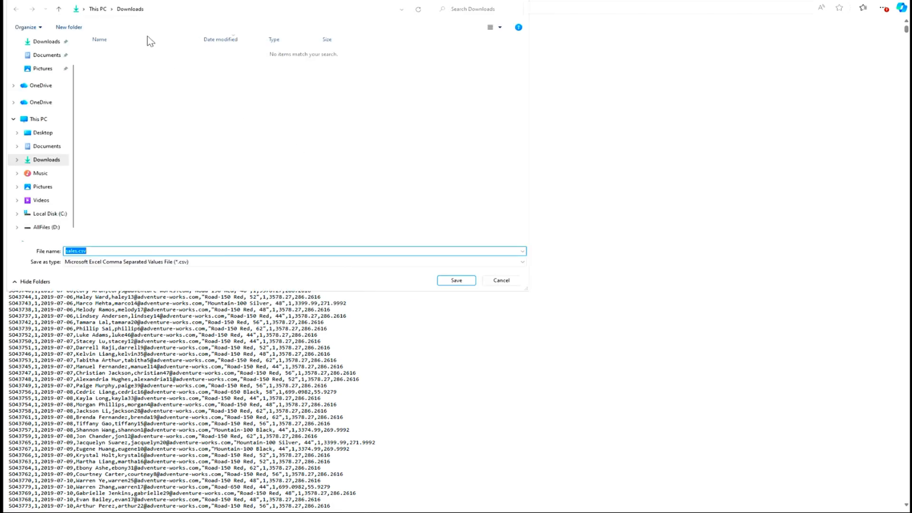
pyautogui.click(461, 283)
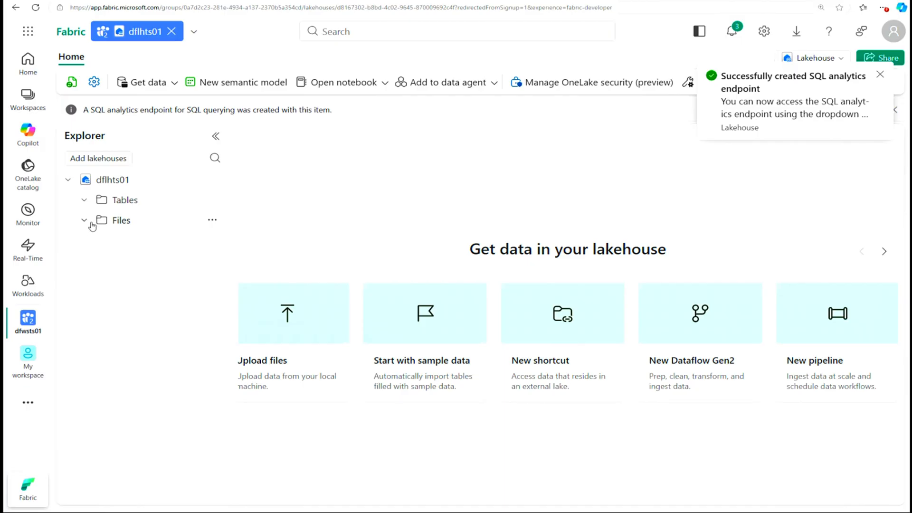
# Step: Upload sales.csv from Downloads into the Files folder of the dflhts01 lakehouse and close the upload pane
pyautogui.click(212, 221)
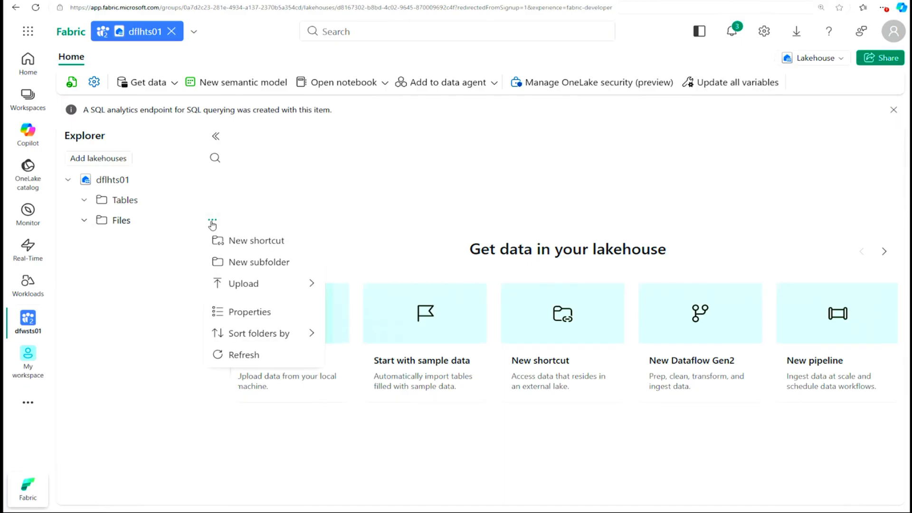
pyautogui.click(305, 288)
pyautogui.click(304, 288)
pyautogui.click(304, 289)
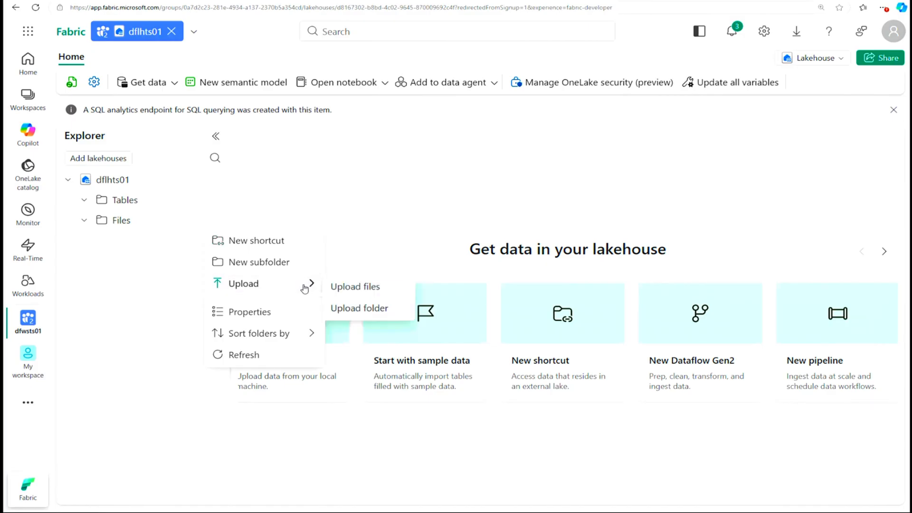
pyautogui.click(338, 287)
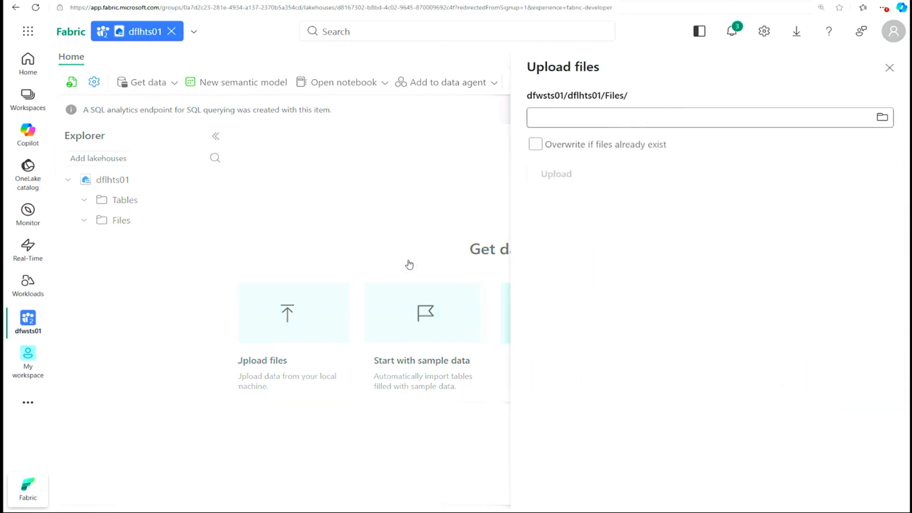
pyautogui.click(882, 118)
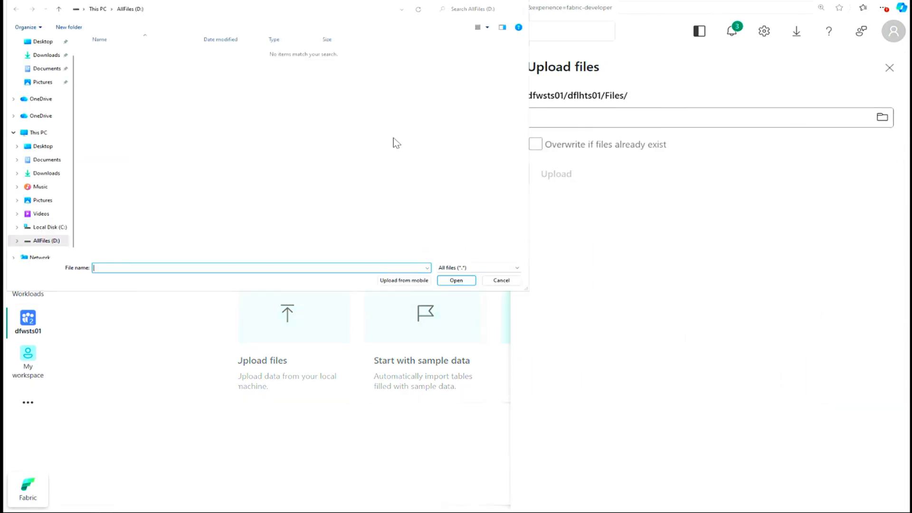
pyautogui.click(47, 55)
pyautogui.click(105, 65)
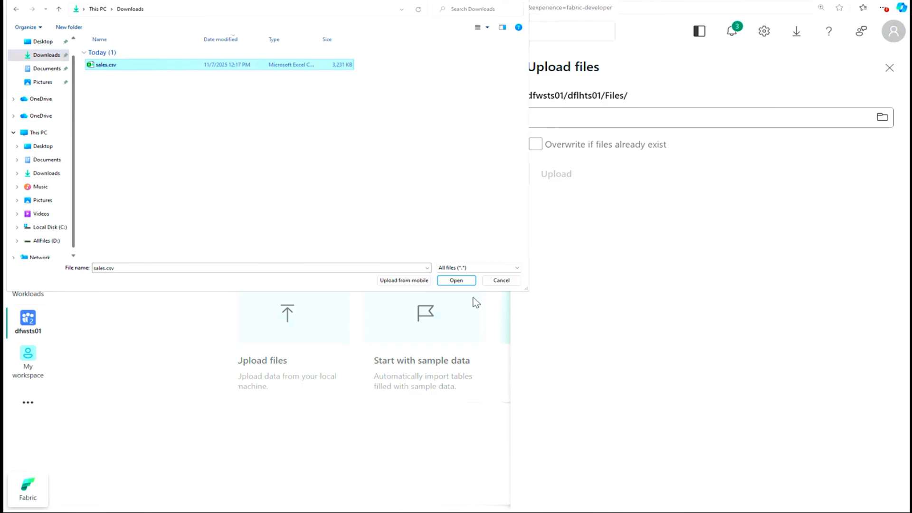
pyautogui.click(463, 281)
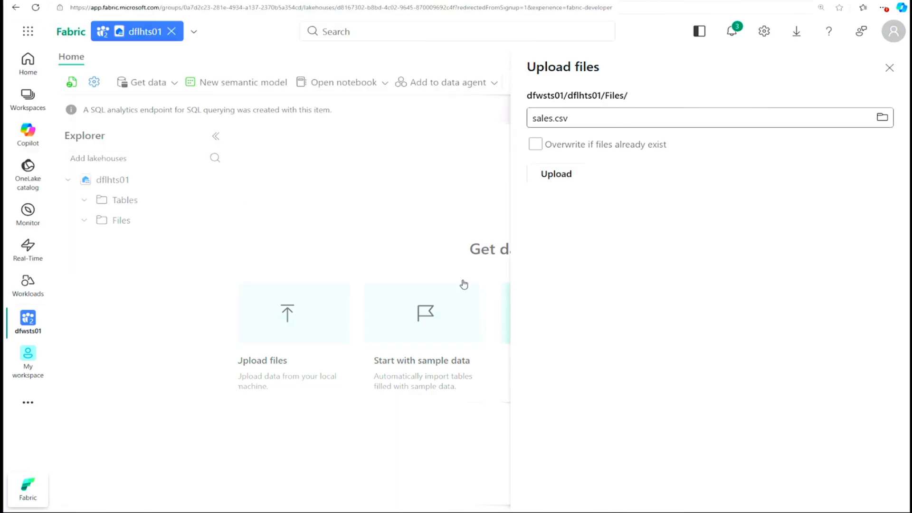
pyautogui.click(569, 173)
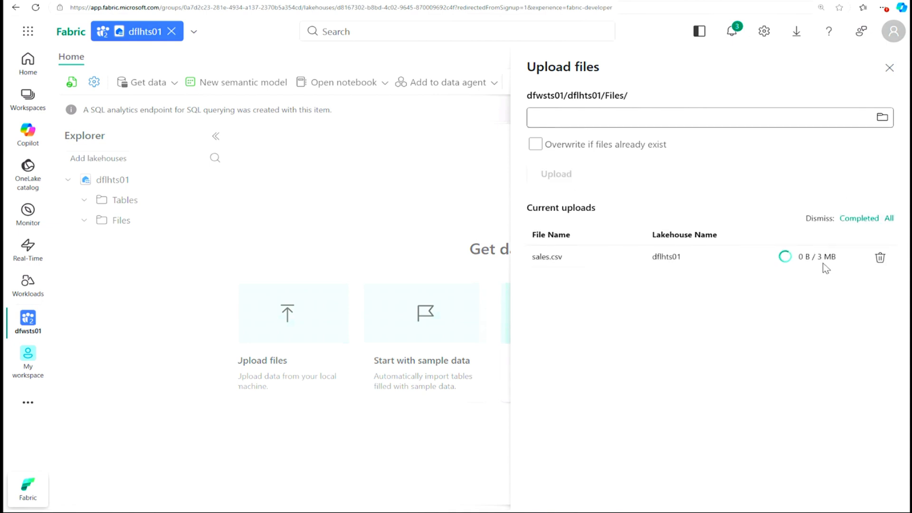
pyautogui.click(889, 69)
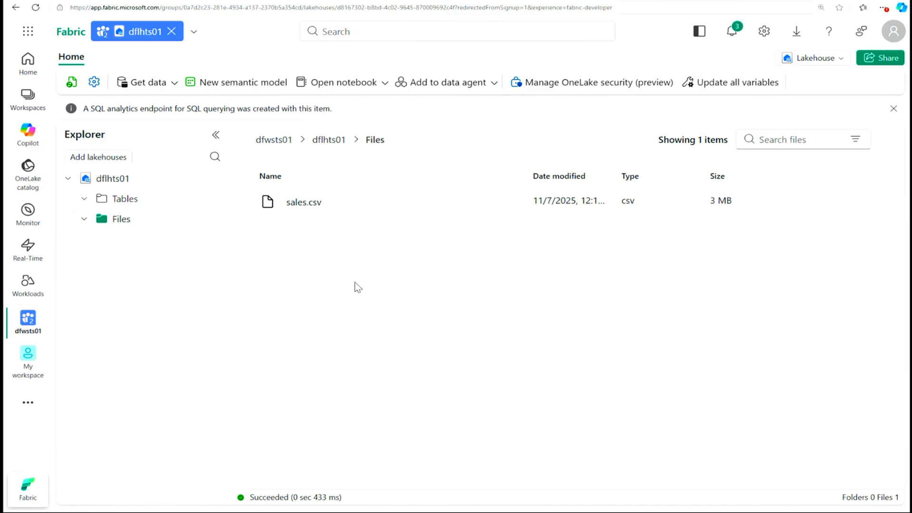
pyautogui.moveTo(195, 226)
pyautogui.click(213, 222)
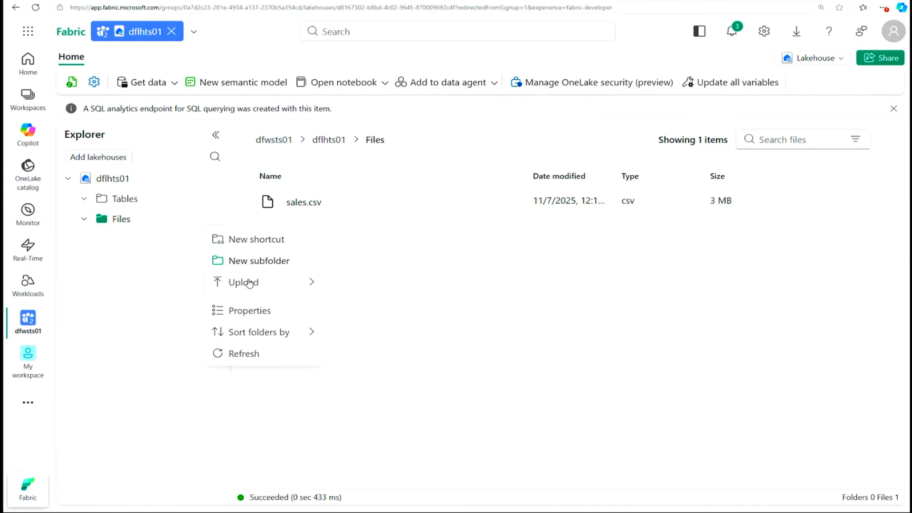
pyautogui.moveTo(233, 281)
pyautogui.click(84, 219)
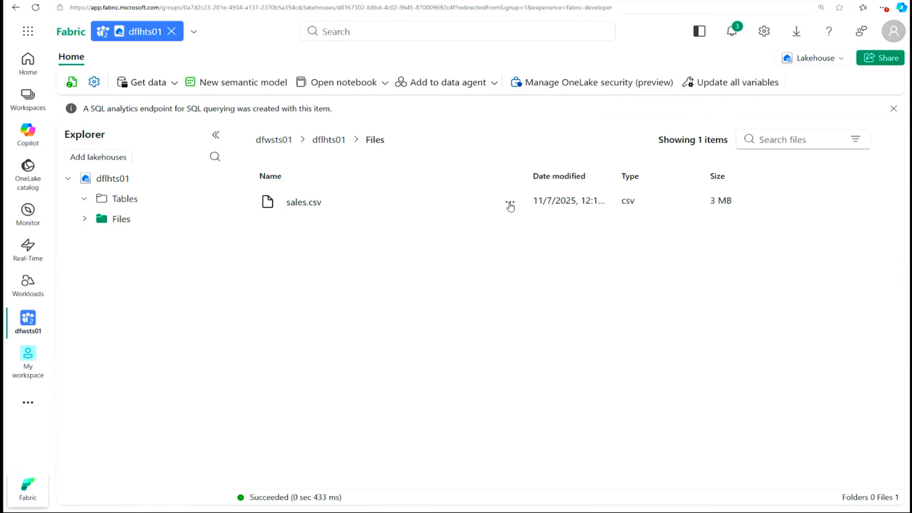
# Step: Load sales.csv into a new table named staging_sales, using the header for column names and a comma separator
pyautogui.click(510, 204)
pyautogui.moveTo(574, 219)
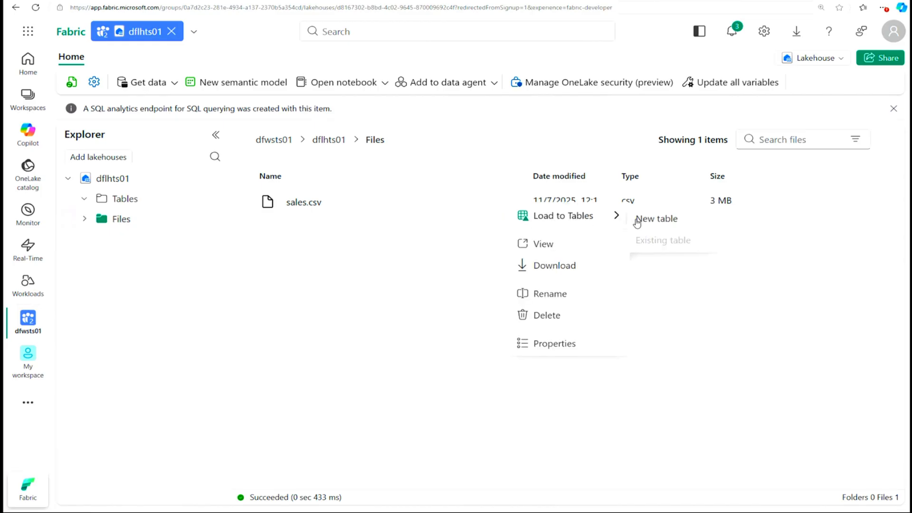
pyautogui.click(663, 222)
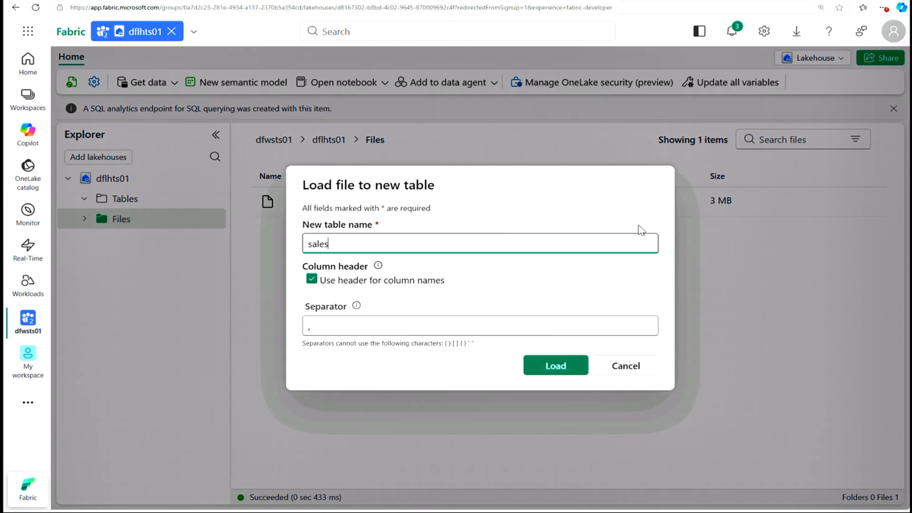
pyautogui.hotkey('ctrl', 'a')
pyautogui.write('staging_sales')
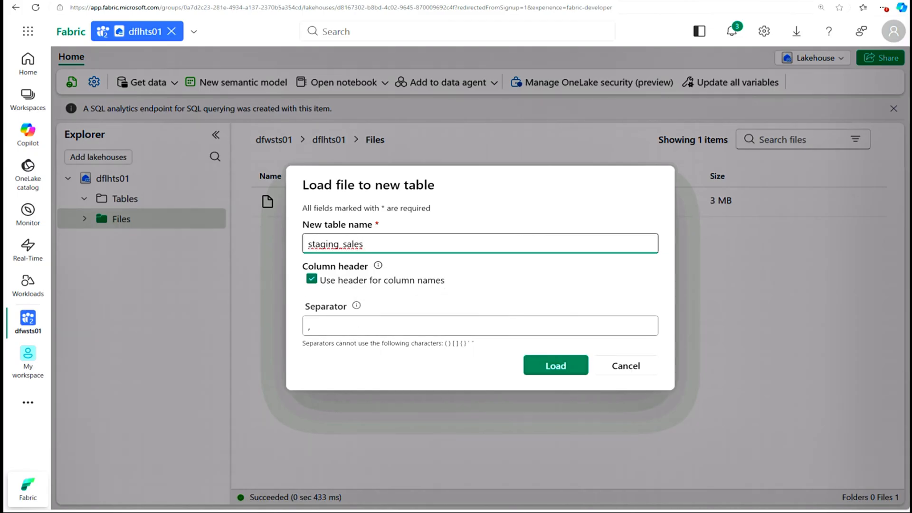
pyautogui.click(553, 367)
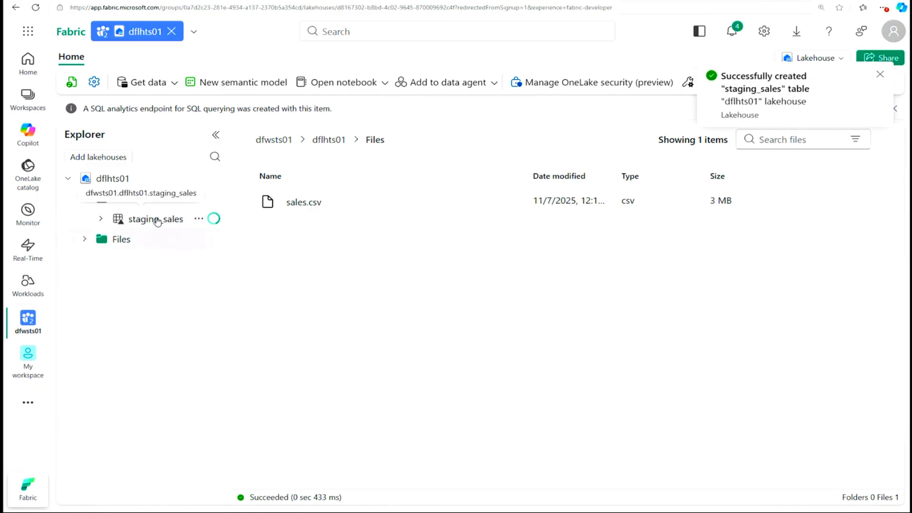
pyautogui.click(880, 78)
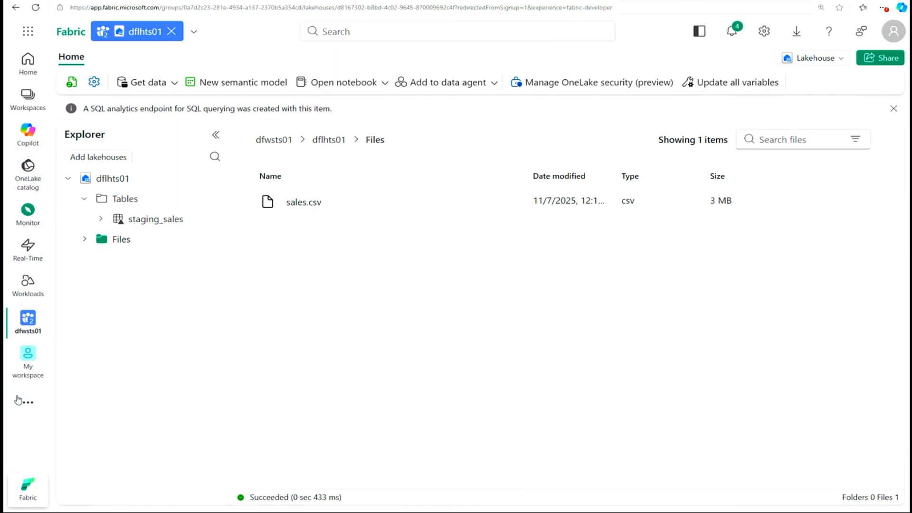
# Step: Create a warehouse named dfwhts01 in the dfwsts01 workspace
pyautogui.moveTo(28, 326)
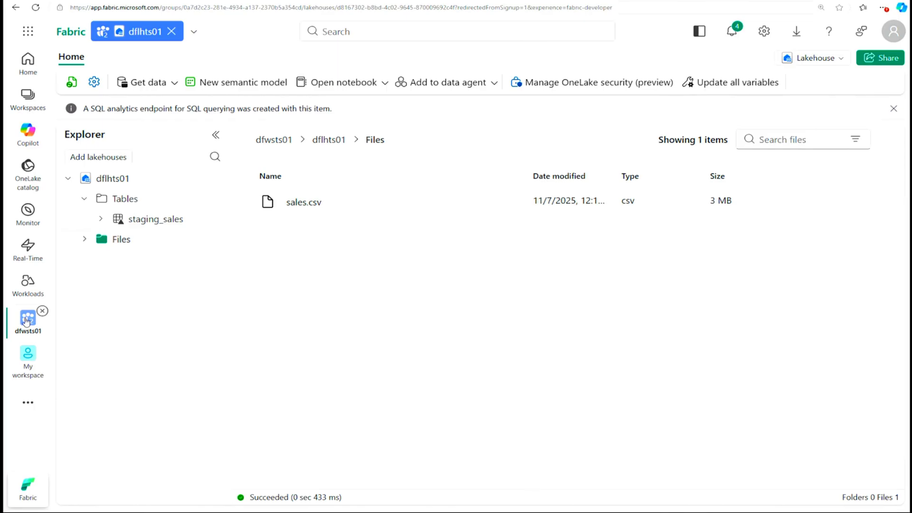
pyautogui.click(27, 321)
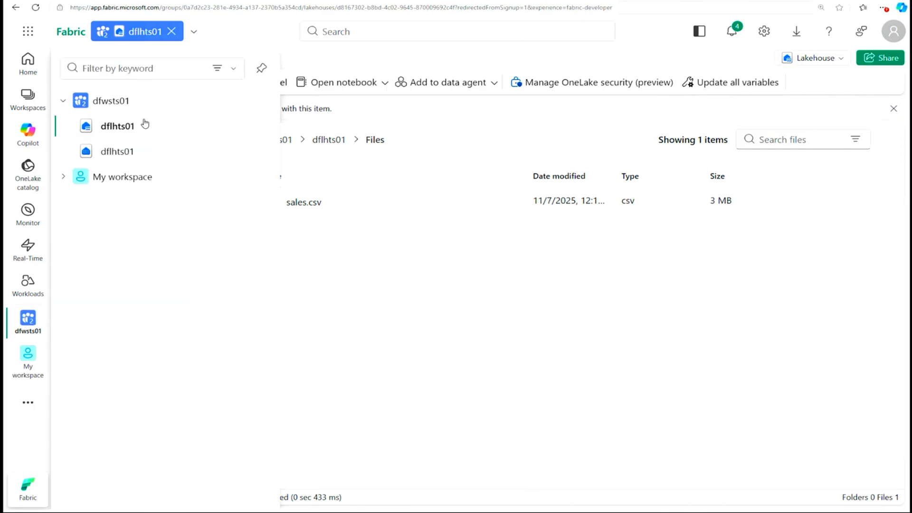
pyautogui.click(114, 101)
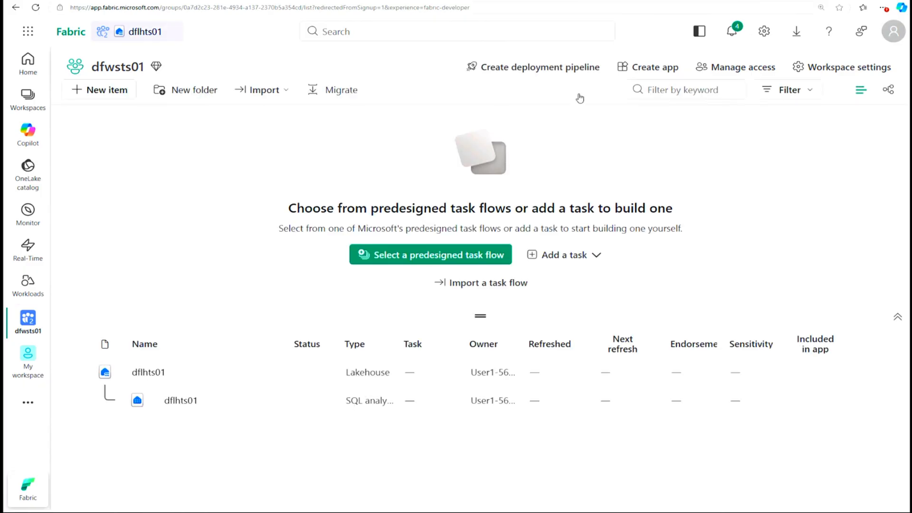
pyautogui.click(113, 91)
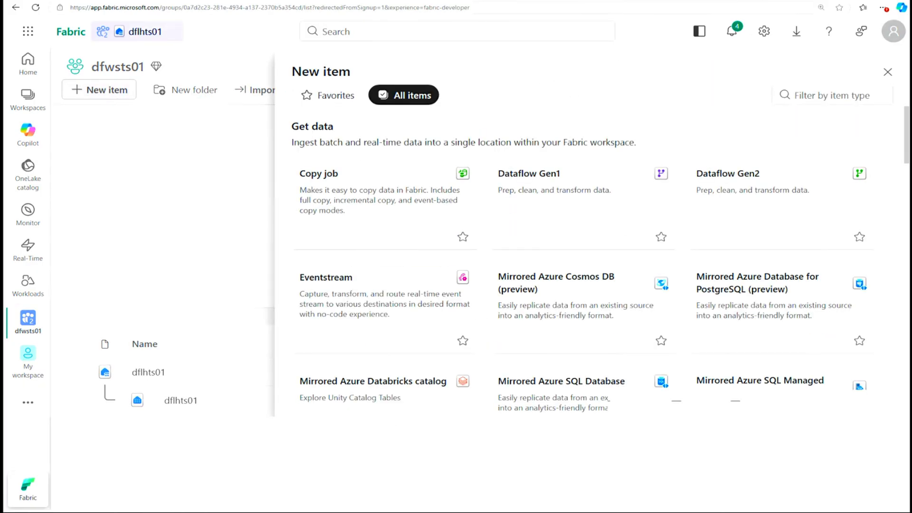
pyautogui.click(807, 95)
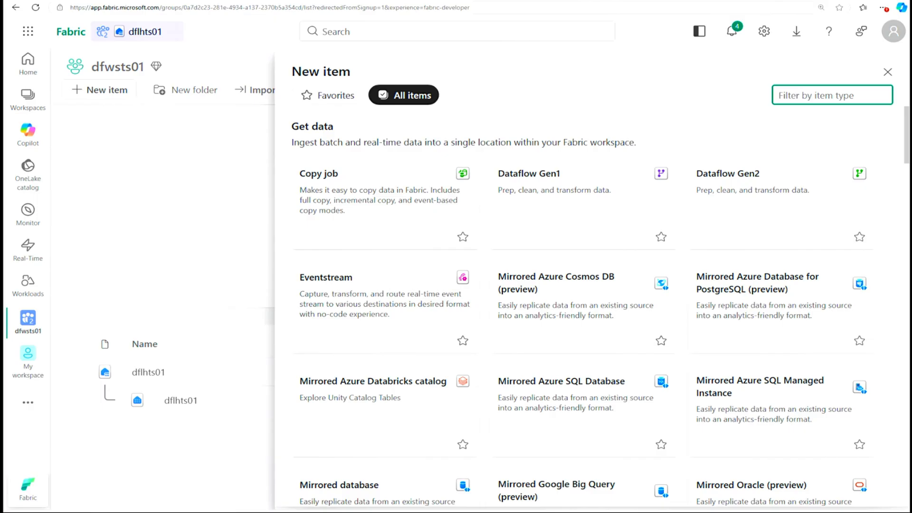
pyautogui.write('ware')
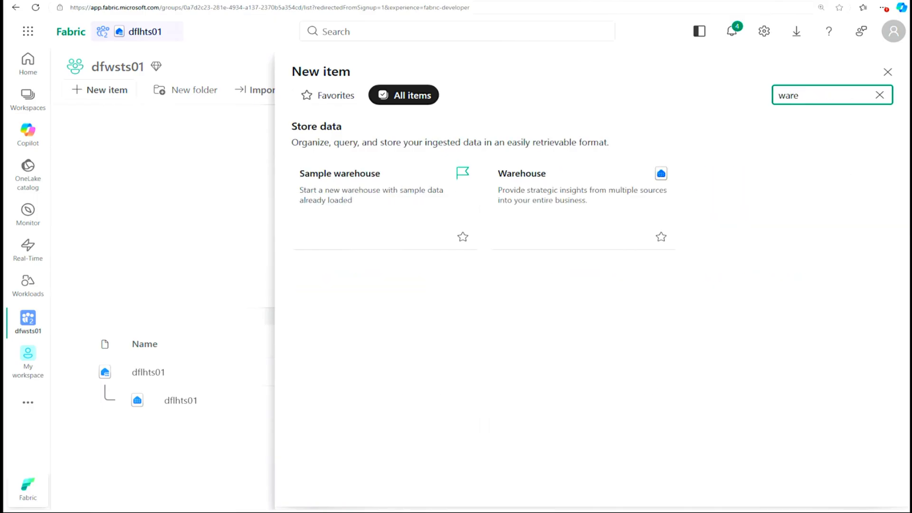
pyautogui.click(559, 203)
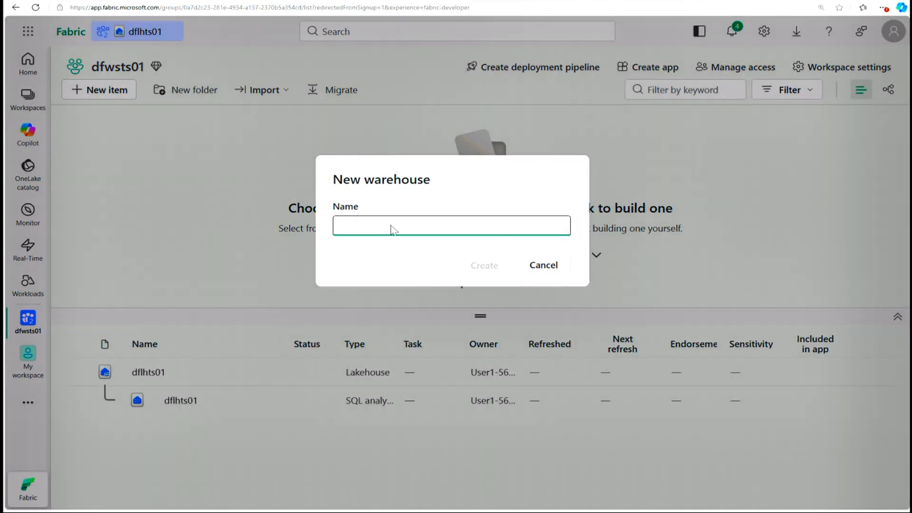
pyautogui.write('df')
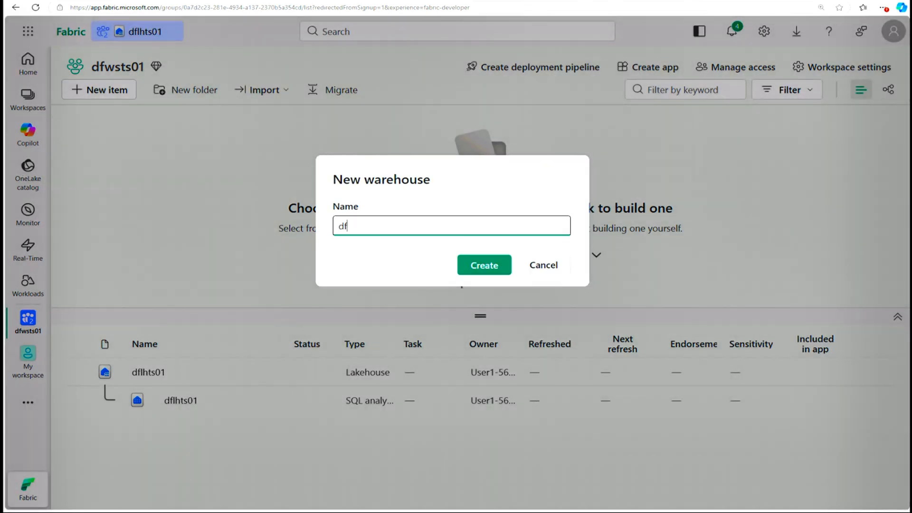
pyautogui.write('whts01')
pyautogui.press('Return')
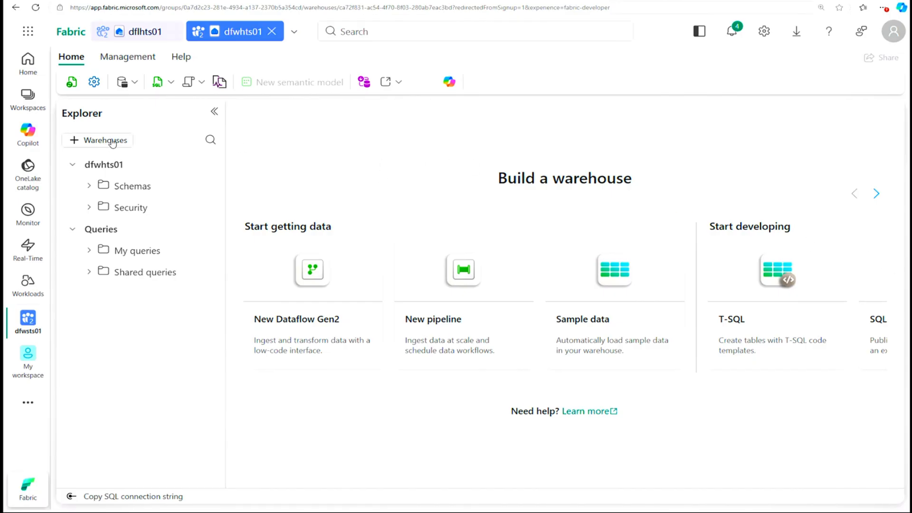
# Step: Create a new SQL query in dfwhts01 and paste the script defining the Sales schema with Fact_Sales, Dim_Customer and Dim_Item tables
pyautogui.click(171, 83)
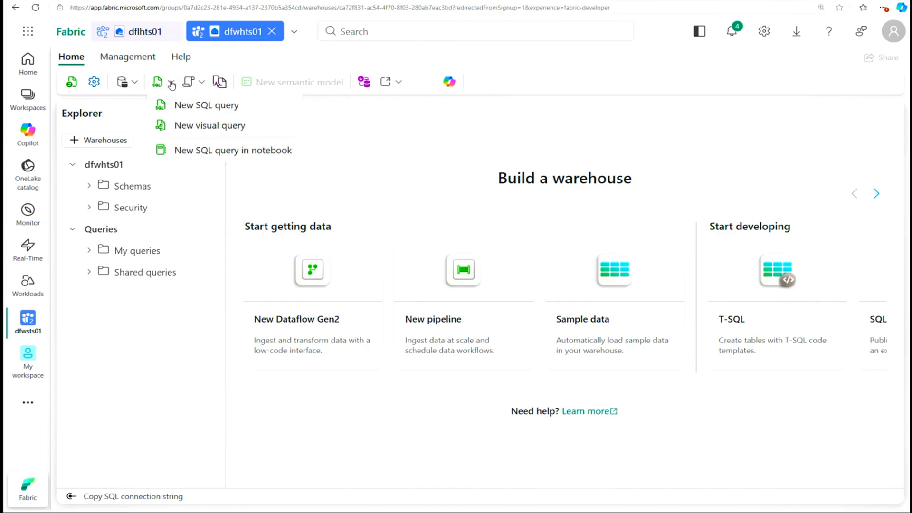
pyautogui.click(205, 107)
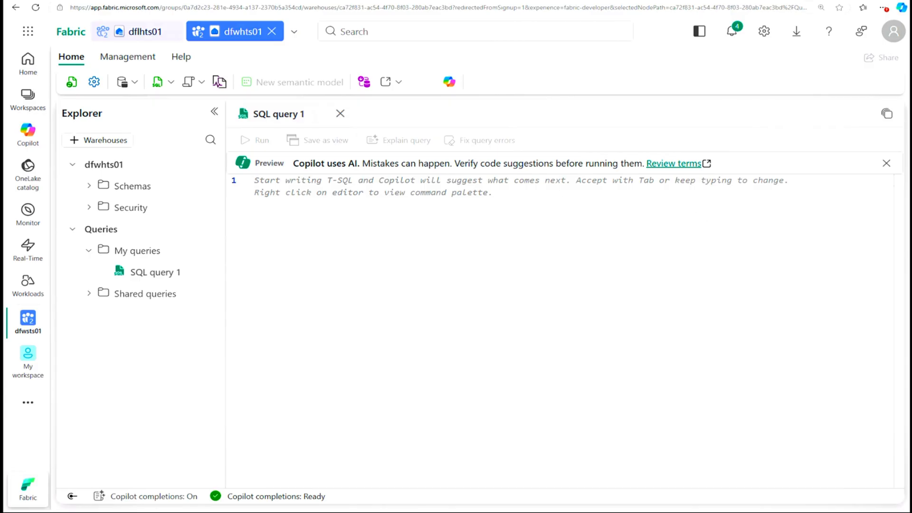
pyautogui.hotkey('ctrl', 'v')
pyautogui.scroll(3, 560, 333)
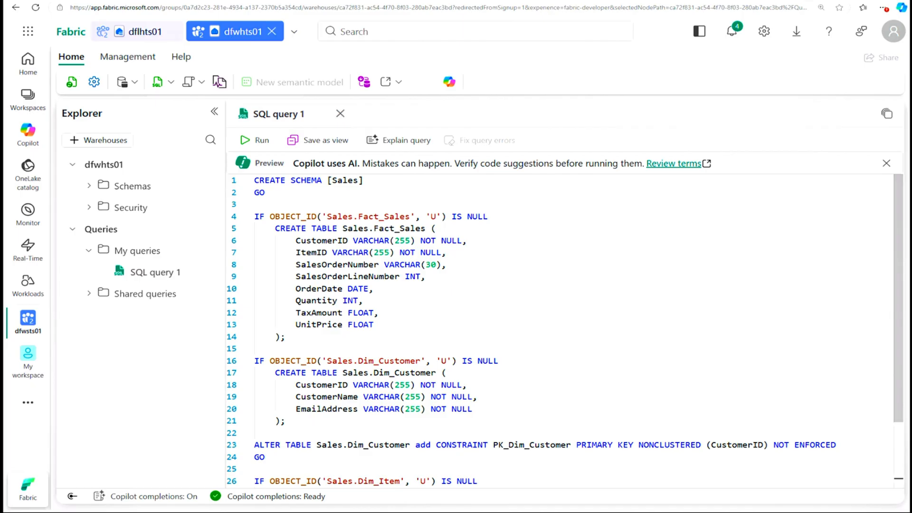
# Step: Review the Fact_Sales, Dim_Customer and Dim_Item definitions and run the entire script
pyautogui.click(390, 228)
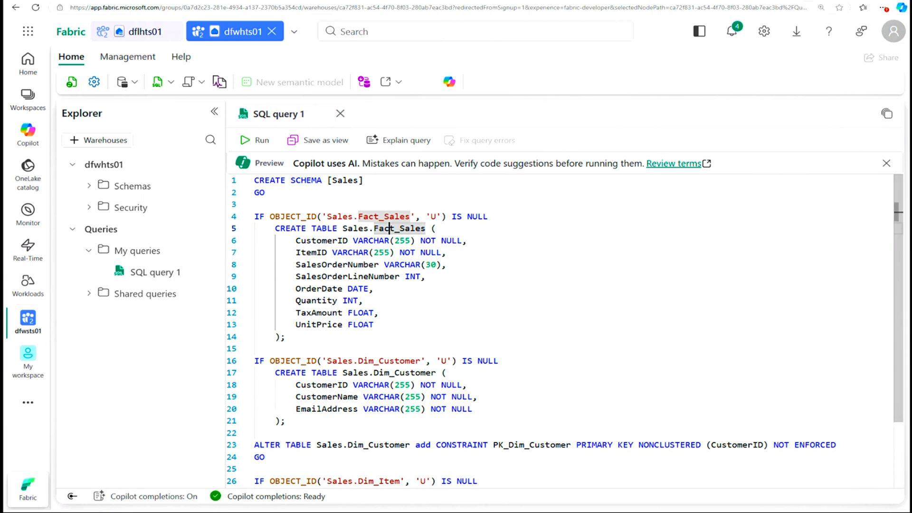
pyautogui.scroll(-3, 389, 228)
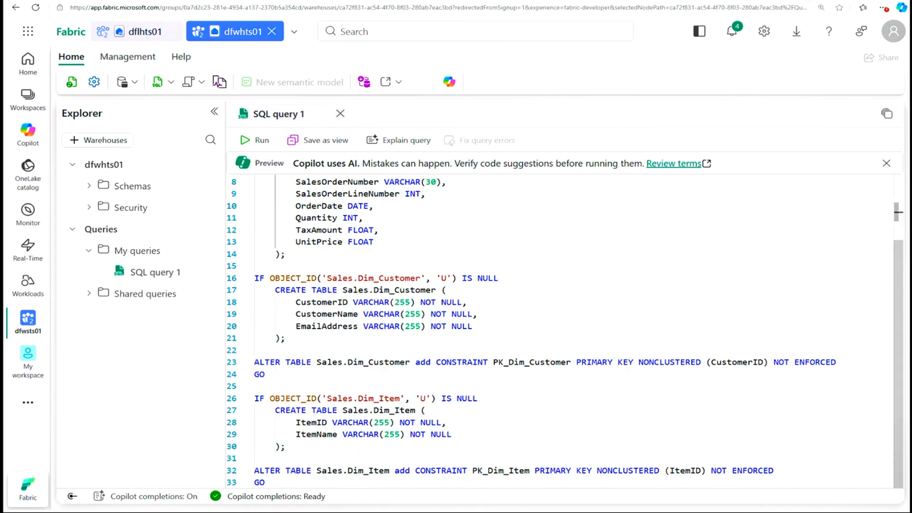
pyautogui.click(394, 290)
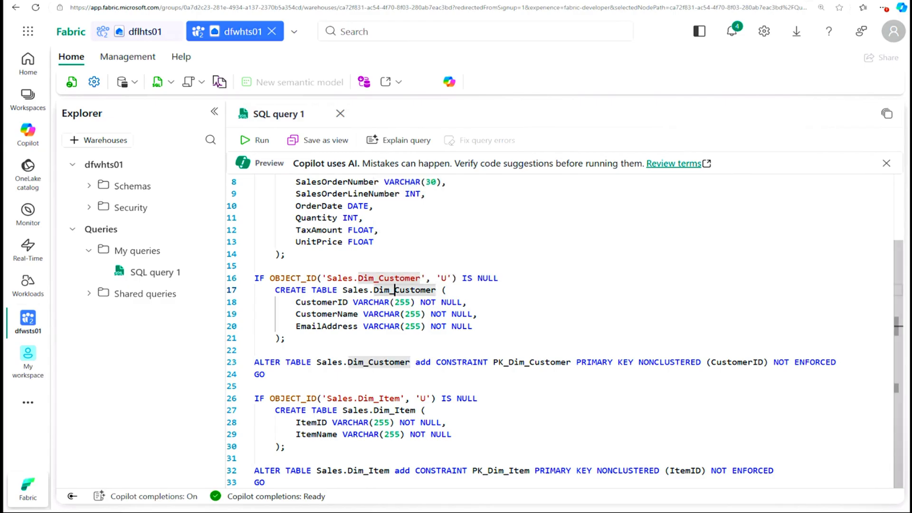
pyautogui.click(301, 230)
pyautogui.hotkey('ctrl', 'a')
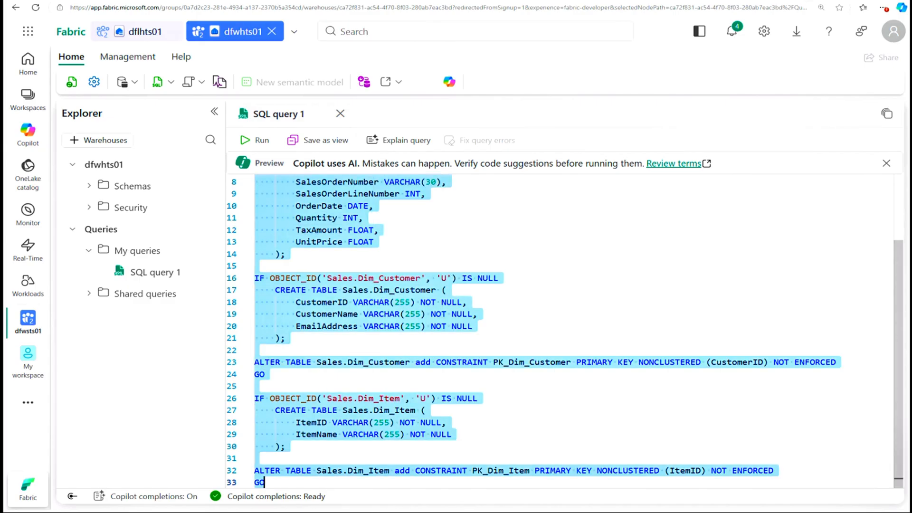
pyautogui.click(256, 140)
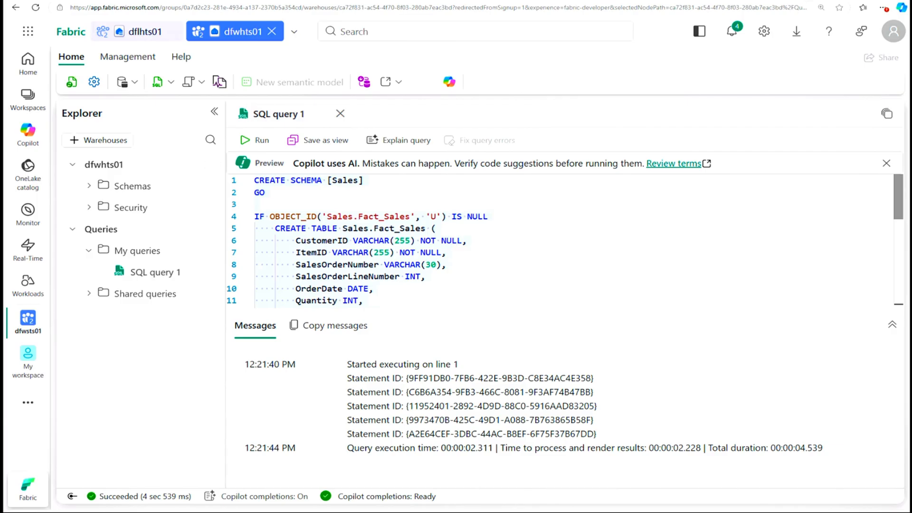
# Step: Refresh the dfwhts01 warehouse, expand its Sales schema and widen the explorer to inspect the tables with their full names
pyautogui.click(89, 187)
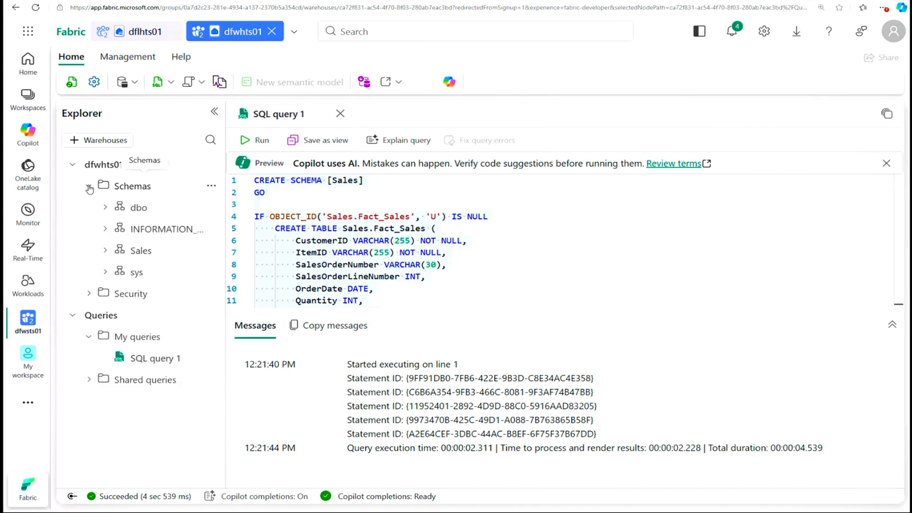
pyautogui.click(104, 251)
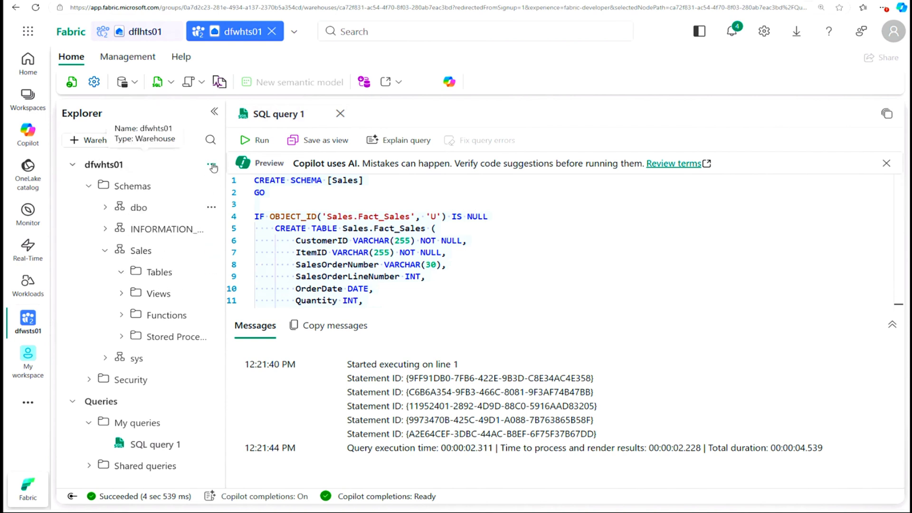
pyautogui.click(211, 165)
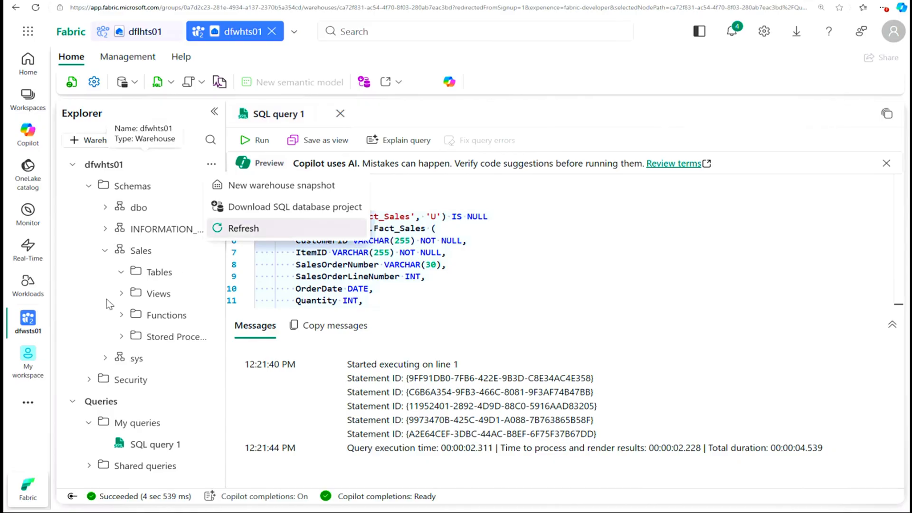
pyautogui.click(238, 230)
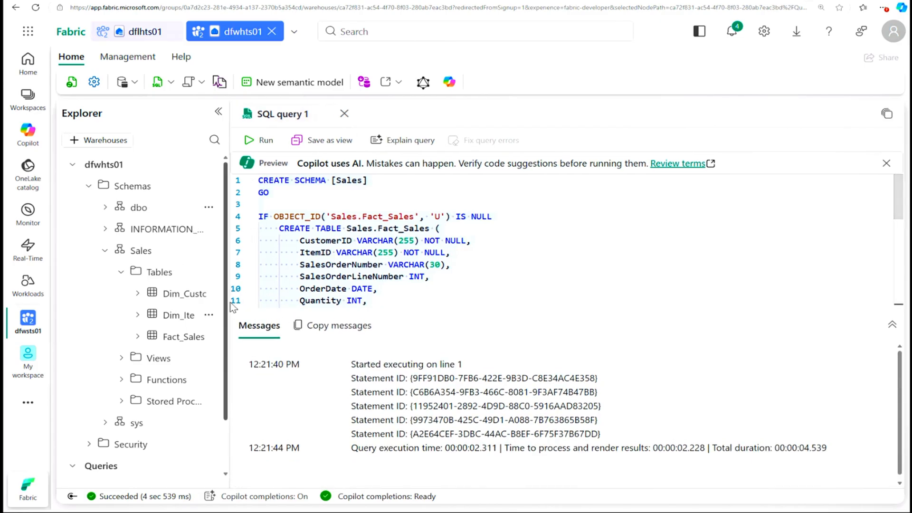
pyautogui.moveTo(227, 302); pyautogui.dragTo(286, 300)
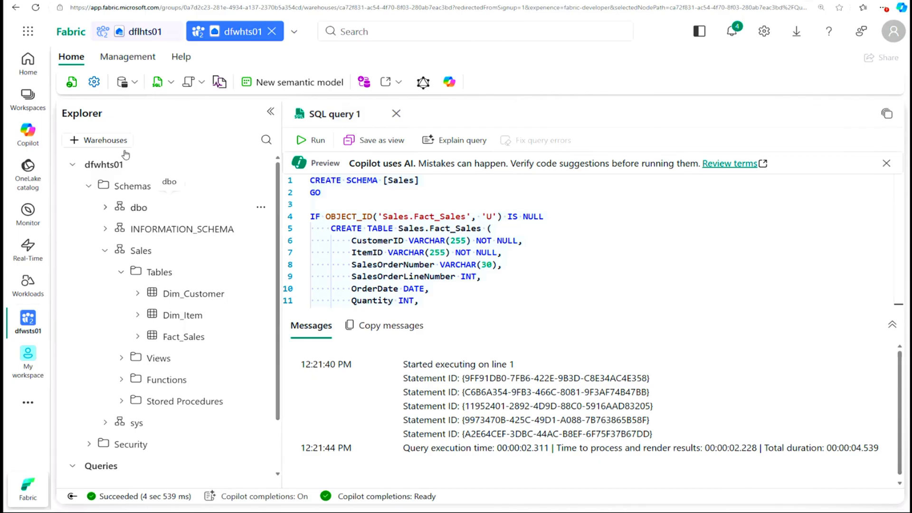
# Step: Create a second SQL query in dfwhts01 and paste the CREATE VIEW Sales.Staging_Sales script that selects from the lakehouse's staging_sales table
pyautogui.click(172, 85)
pyautogui.click(188, 103)
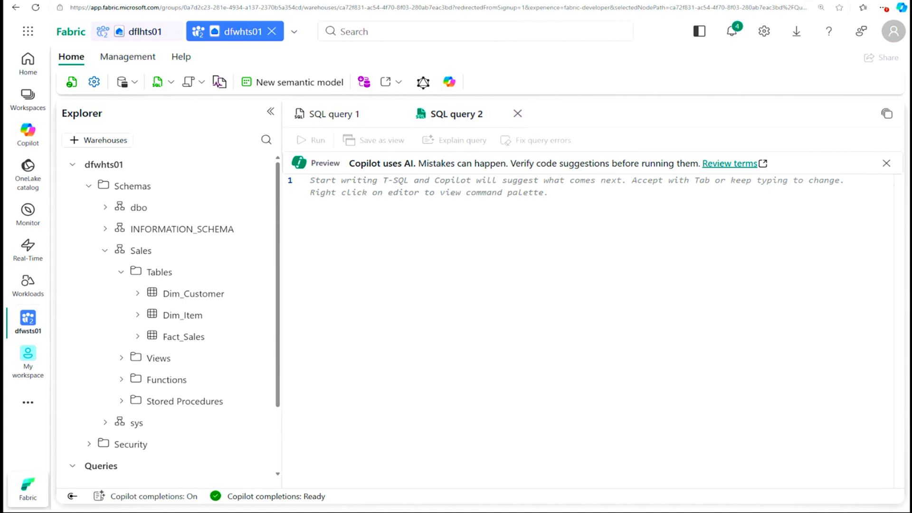
pyautogui.click(520, 360)
pyautogui.write('CREATE VIEW Sales.Staging_Sales AS SELECT * FROM [<your lakehouse name>].[dbo].[staging_sales];')
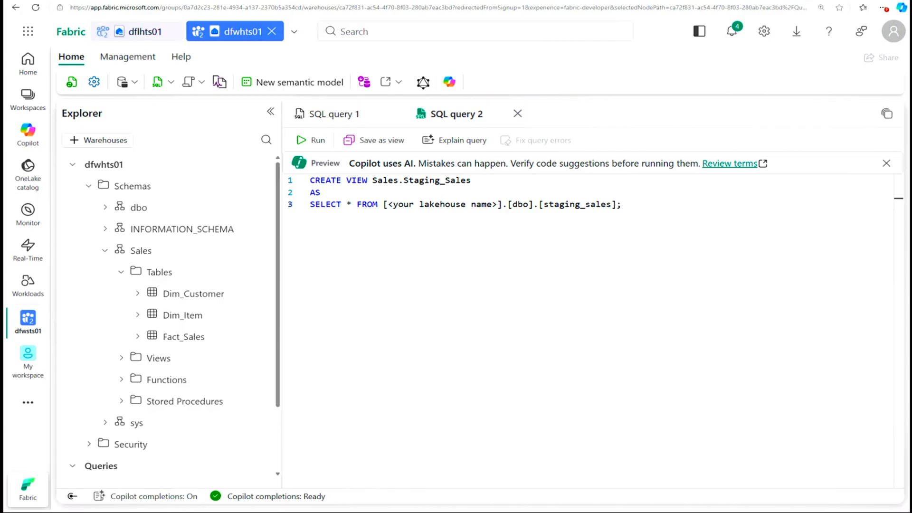
# Step: Replace the lakehouse name placeholder in the view script with dflhts01 and try to run the whole script
pyautogui.moveTo(497, 205); pyautogui.dragTo(386, 204)
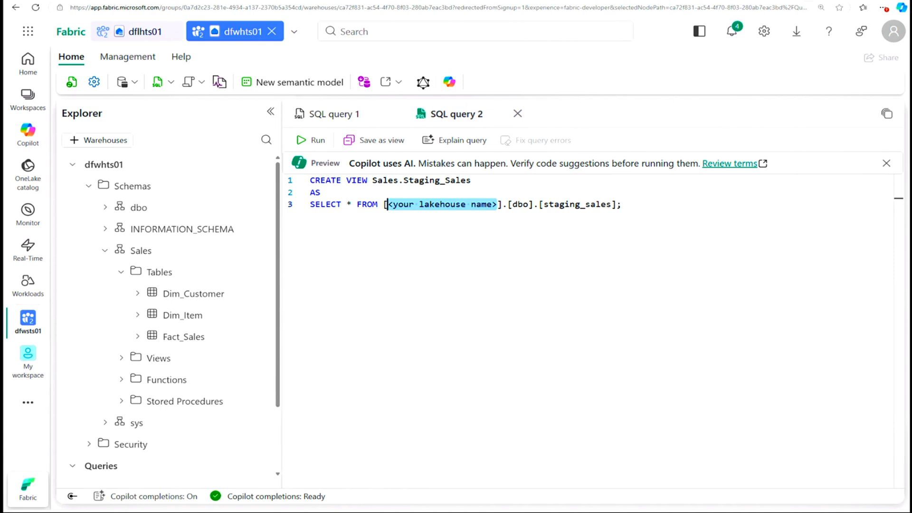
pyautogui.write('d')
pyautogui.write('lhts')
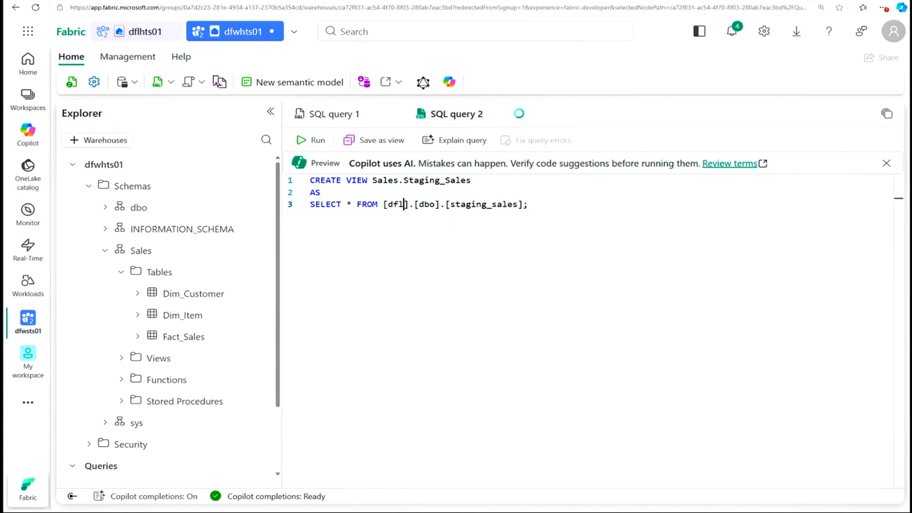
pyautogui.write('01')
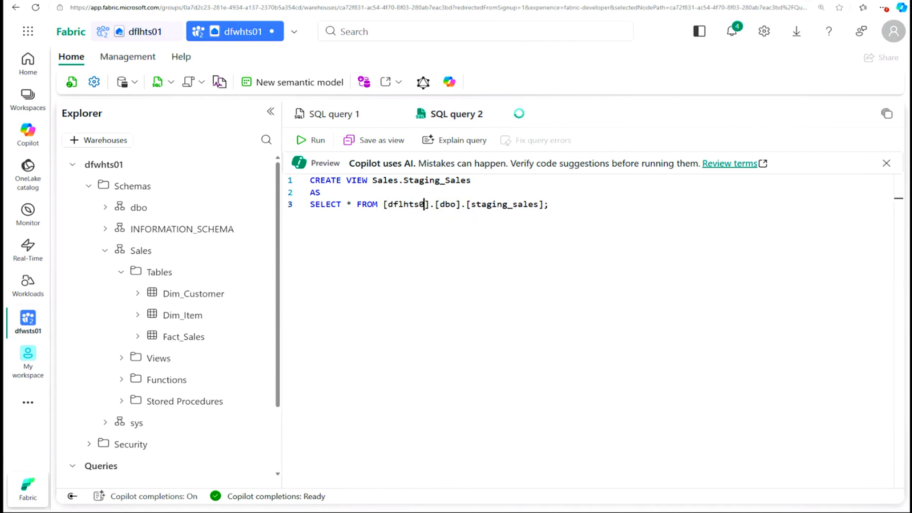
pyautogui.hotkey('ctrl', 'a')
pyautogui.click(306, 140)
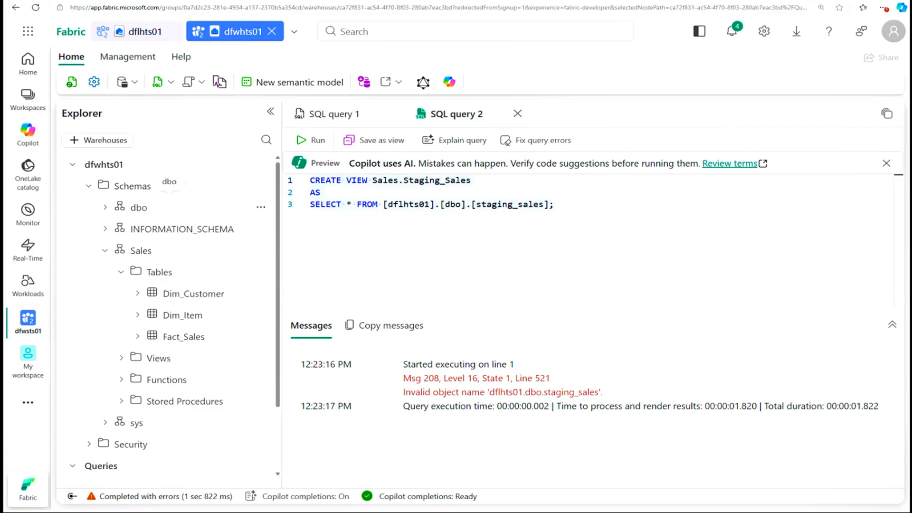
# Step: Replace the text of SQL query 2 with the original CREATE VIEW Sales.Staging_Sales template and select its lakehouse name placeholder
pyautogui.hotkey('ctrl', 'a')
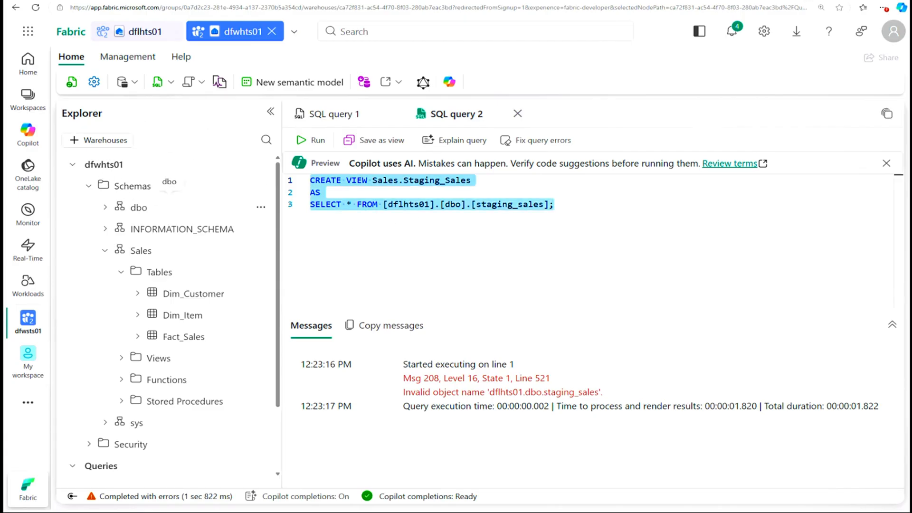
pyautogui.press('Delete')
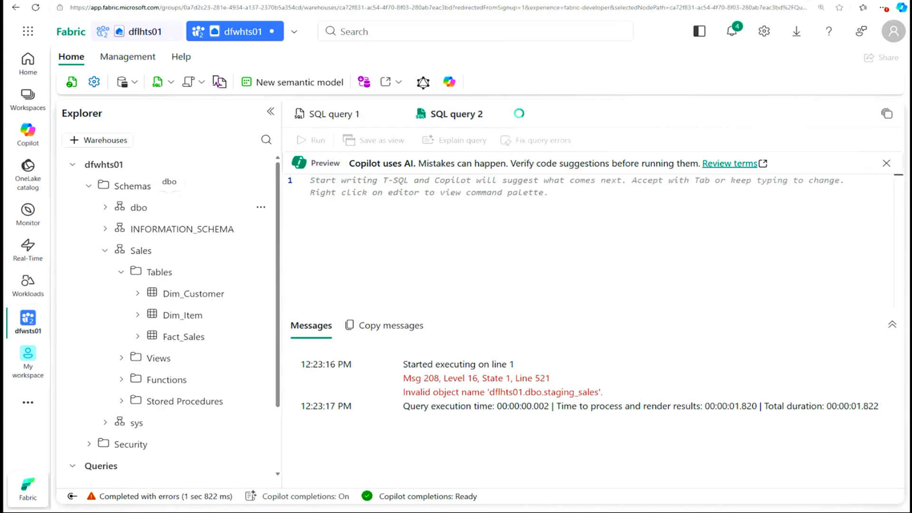
pyautogui.write('CREATE VIEW Sales.Staging_Sales AS SELECT * FROM [<your lakehouse name>].[dbo].[staging_sales];')
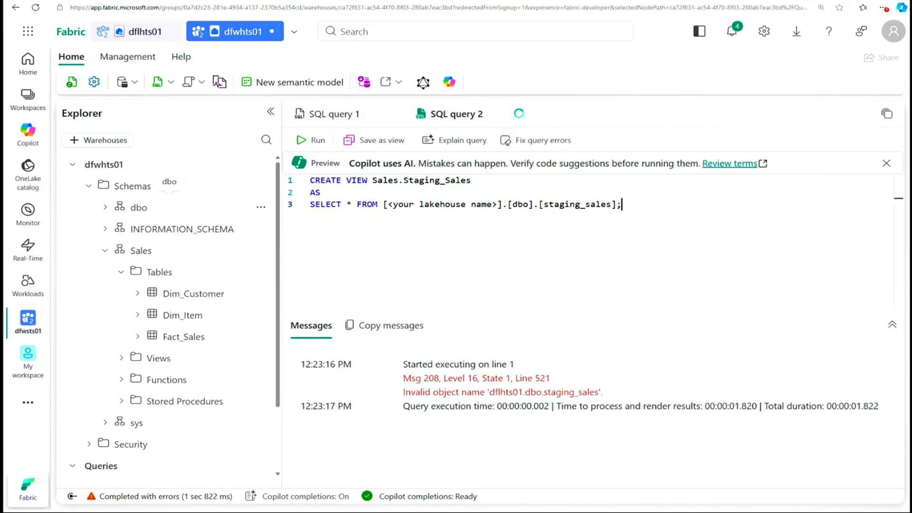
pyautogui.moveTo(496, 204); pyautogui.dragTo(387, 205)
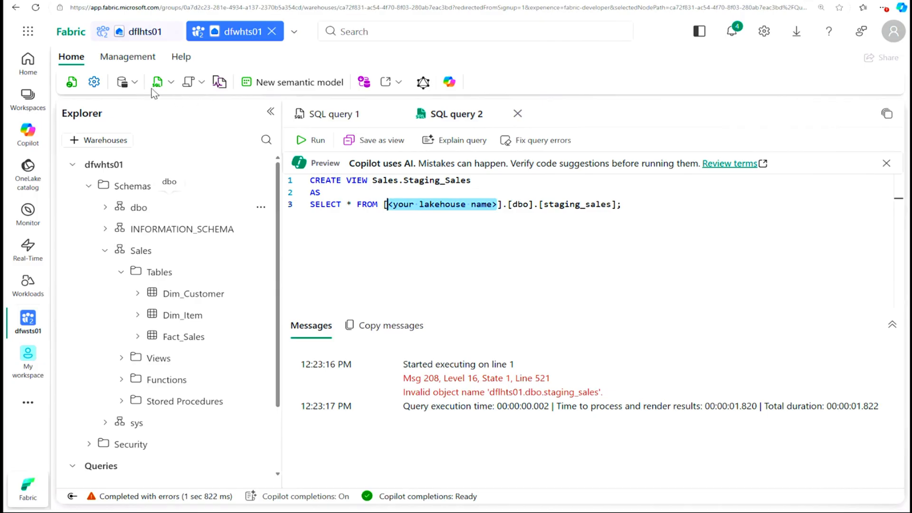
# Step: Check the lakehouse's name in the open dflhts01 lakehouse, then return to SQL query 2 in the dfwhts01 warehouse
pyautogui.click(140, 32)
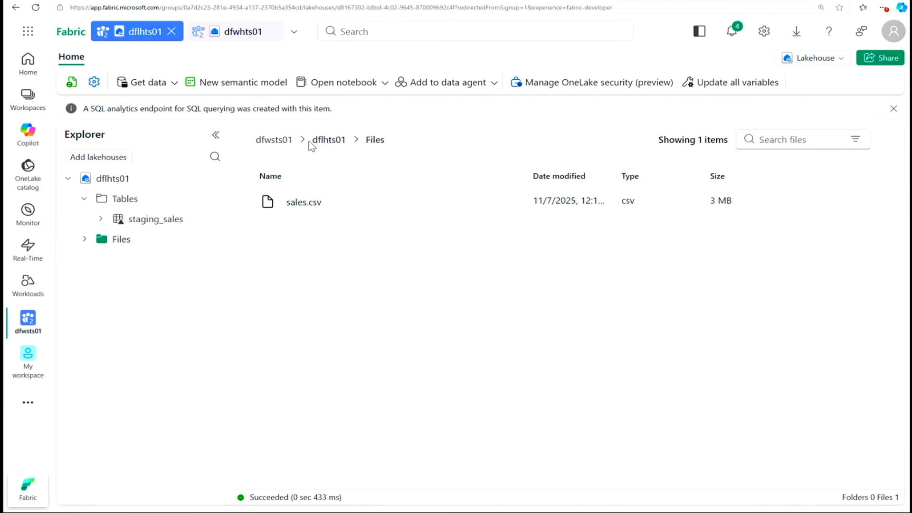
pyautogui.rightClick(331, 142)
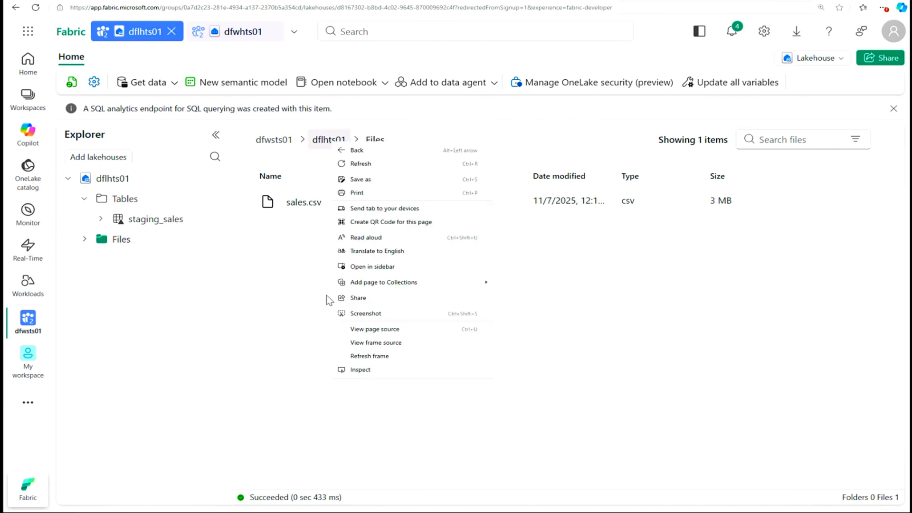
pyautogui.click(732, 435)
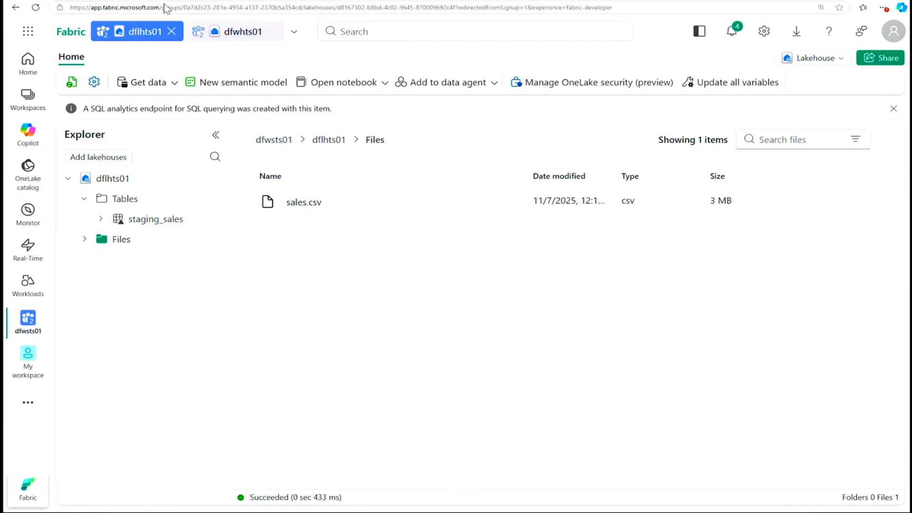
pyautogui.click(235, 31)
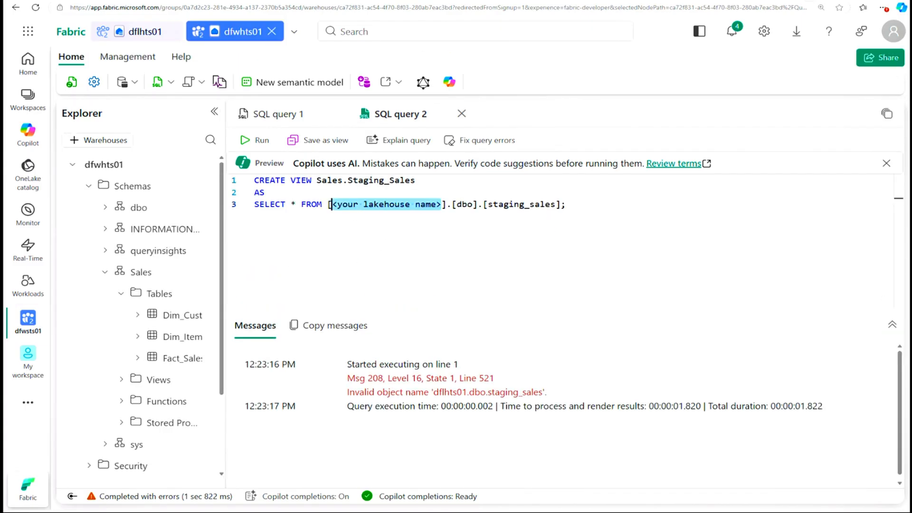
# Step: Replace the selected lakehouse name placeholder in the Sales.Staging_Sales view script with dflhts01
pyautogui.write('df')
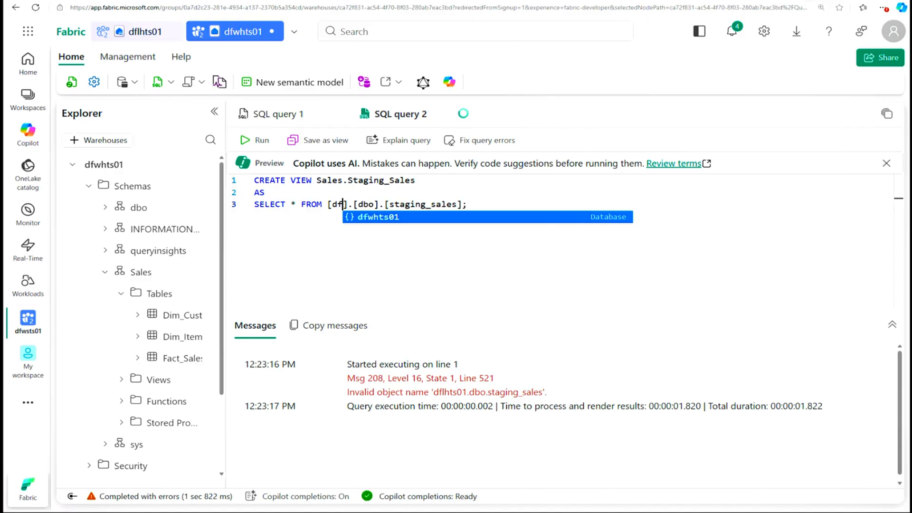
pyautogui.write('l')
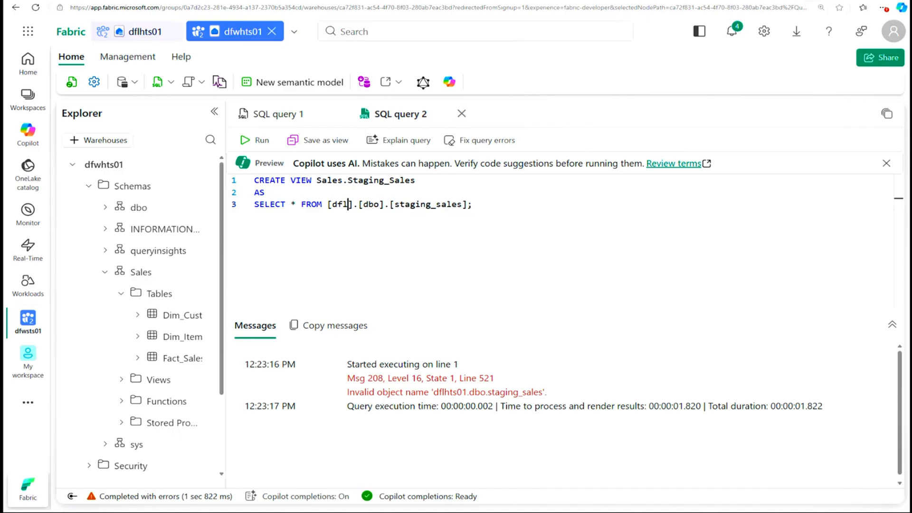
pyautogui.write('h')
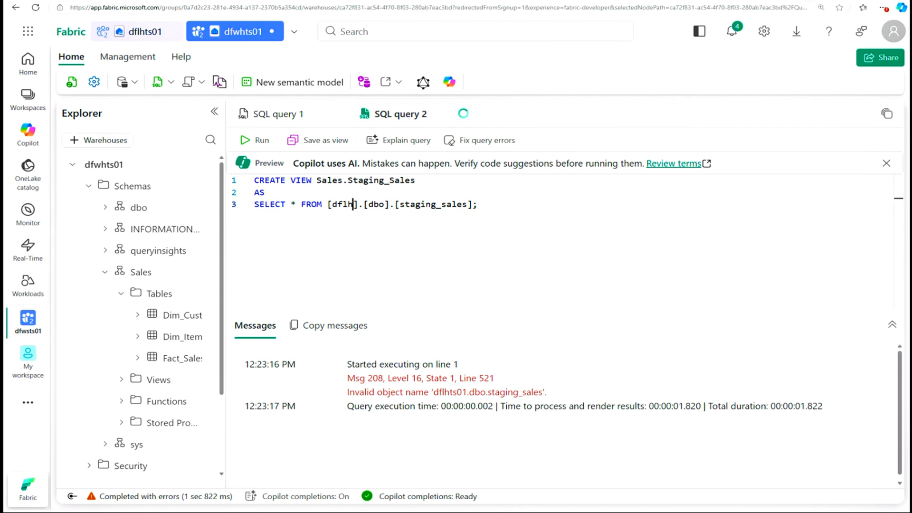
pyautogui.write('ts01')
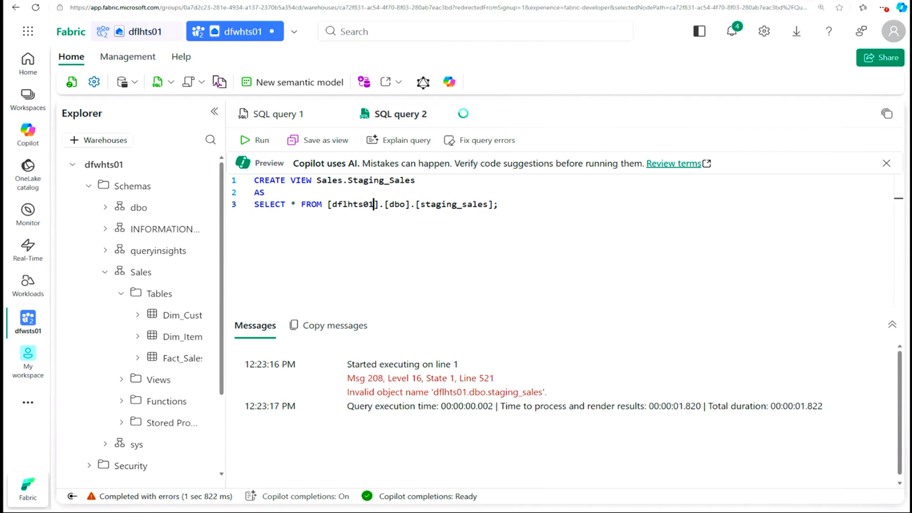
# Step: Run the whole CREATE VIEW script and expand the Sales schema's Views down to the columns of Staging_Sales
pyautogui.press('End')
pyautogui.hotkey('shift', 'Up')
pyautogui.hotkey('ctrl', 'shift', 'Left')
pyautogui.hotkey('ctrl', 'shift', 'Left')
pyautogui.hotkey('ctrl', 'shift', 'Left')
pyautogui.hotkey('ctrl', 'shift', 'Left')
pyautogui.hotkey('ctrl', 'shift', 'Left')
pyautogui.hotkey('ctrl', 'shift', 'Left')
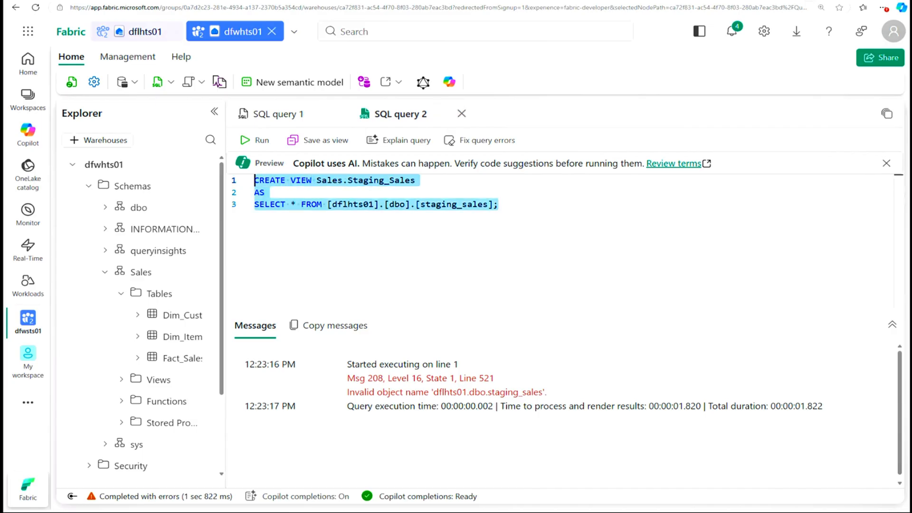
pyautogui.click(258, 142)
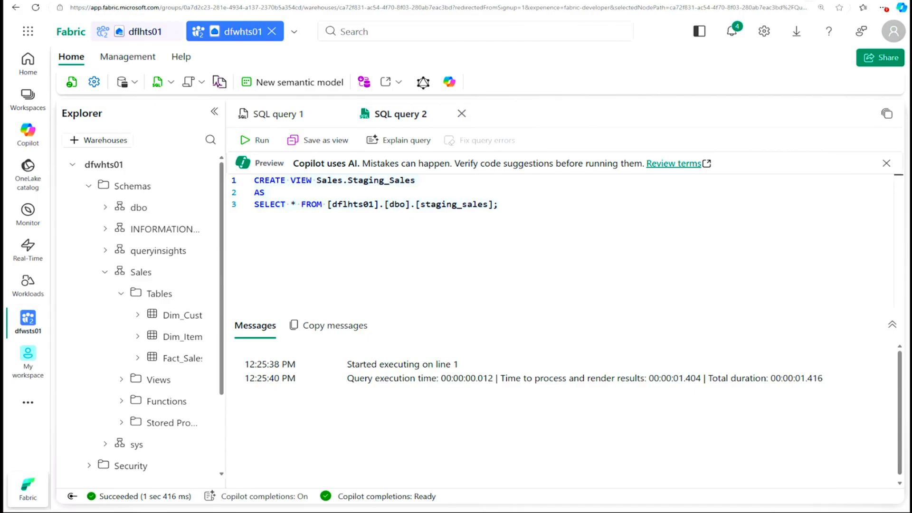
pyautogui.click(122, 380)
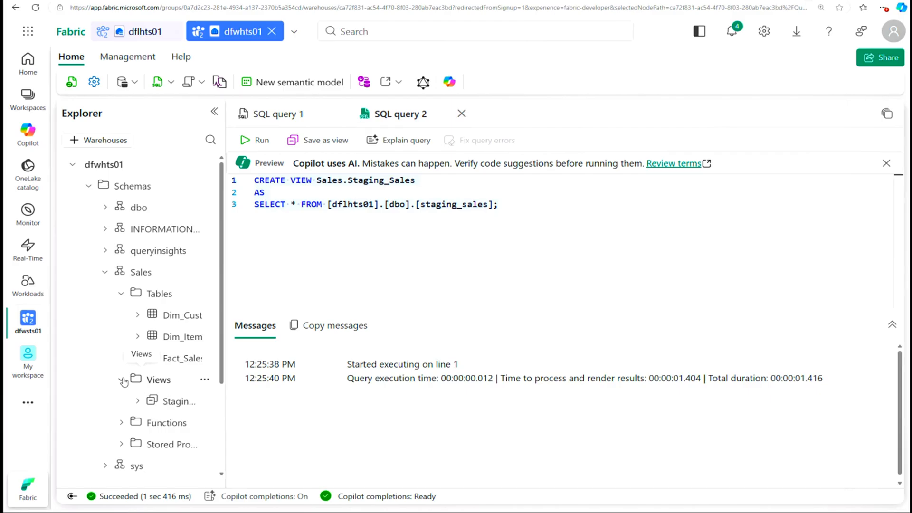
pyautogui.click(137, 401)
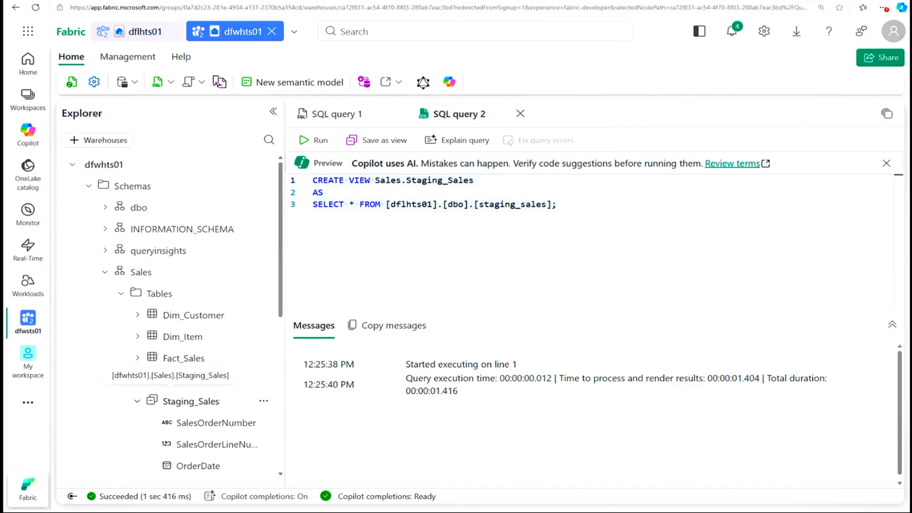
pyautogui.click(171, 82)
pyautogui.click(207, 106)
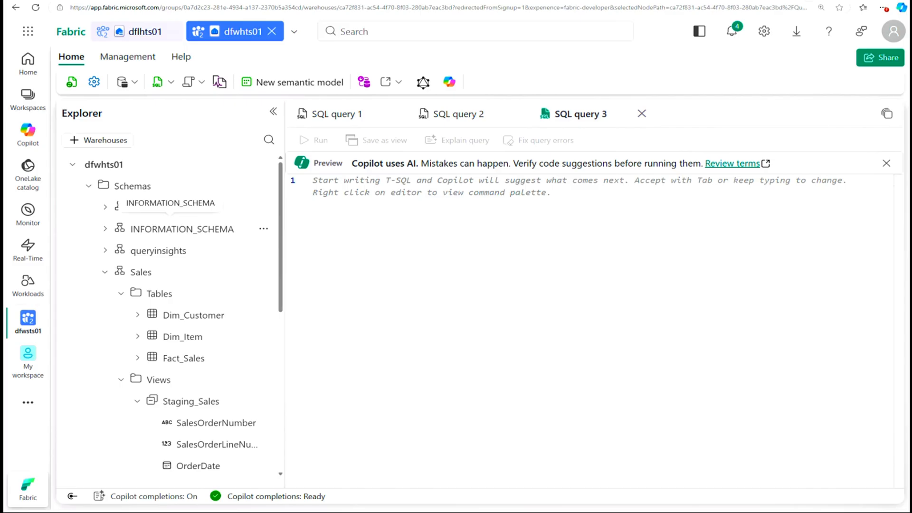
pyautogui.hotkey('ctrl', 'v')
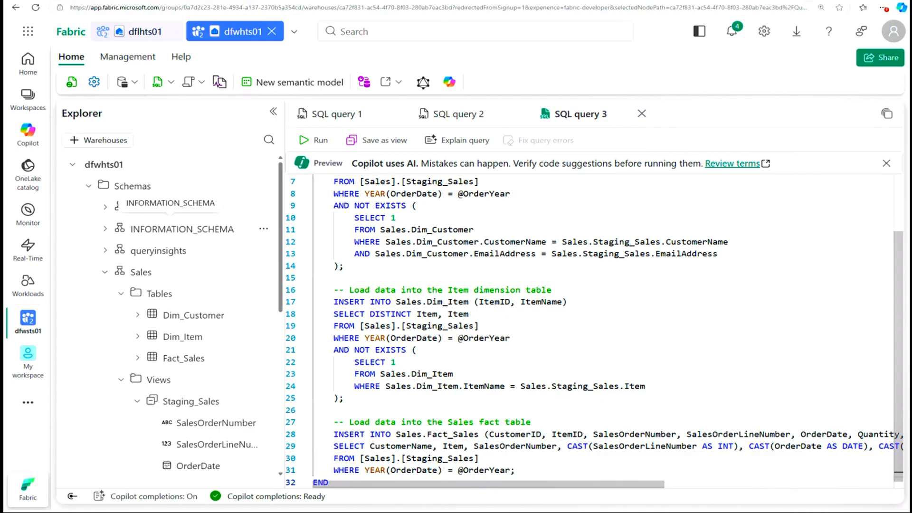
pyautogui.click(431, 181)
pyautogui.scroll(2, 432, 181)
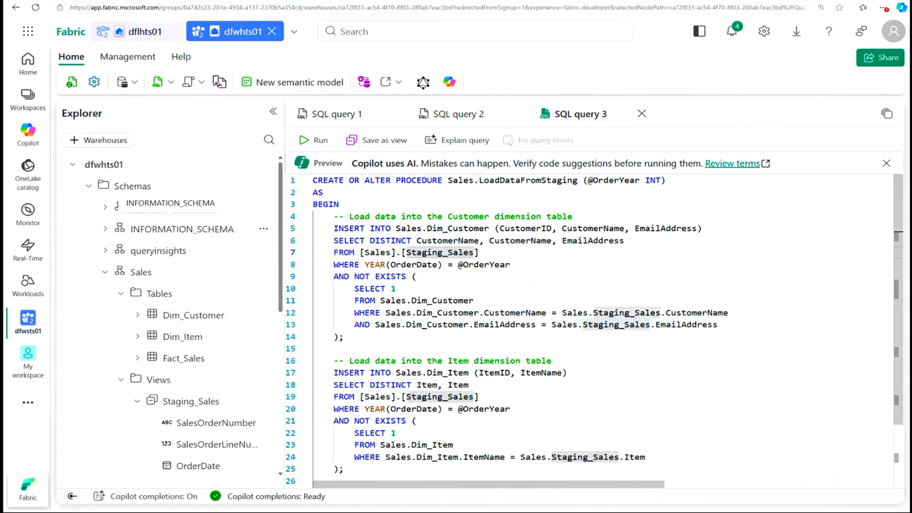
# Step: Review the procedure's name and parameter in its first line and run the whole LoadDataFromStaging script
pyautogui.moveTo(448, 180); pyautogui.dragTo(577, 181)
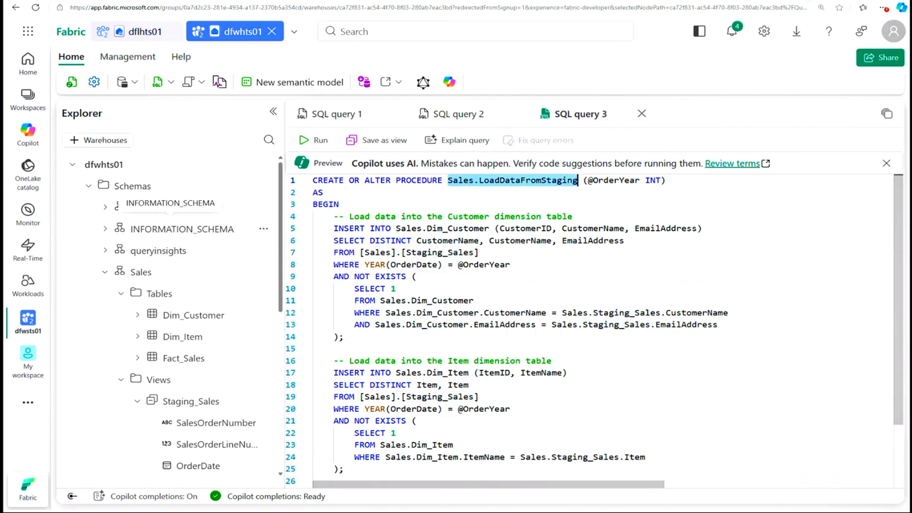
pyautogui.moveTo(639, 180); pyautogui.dragTo(589, 180)
pyautogui.click(339, 204)
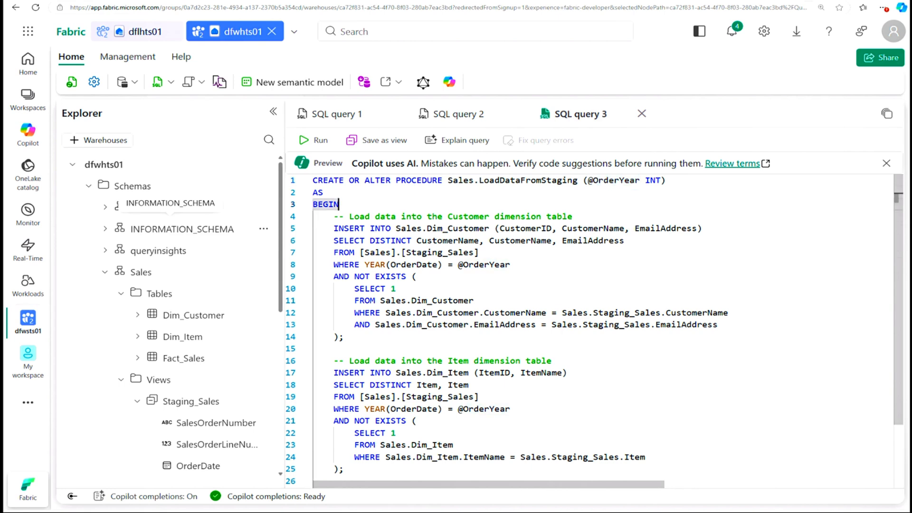
pyautogui.hotkey('ctrl', 'a')
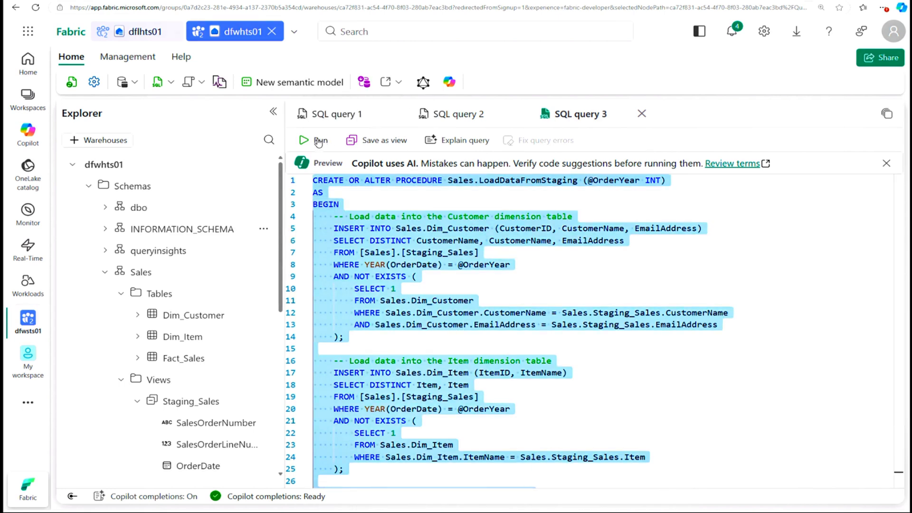
pyautogui.click(318, 141)
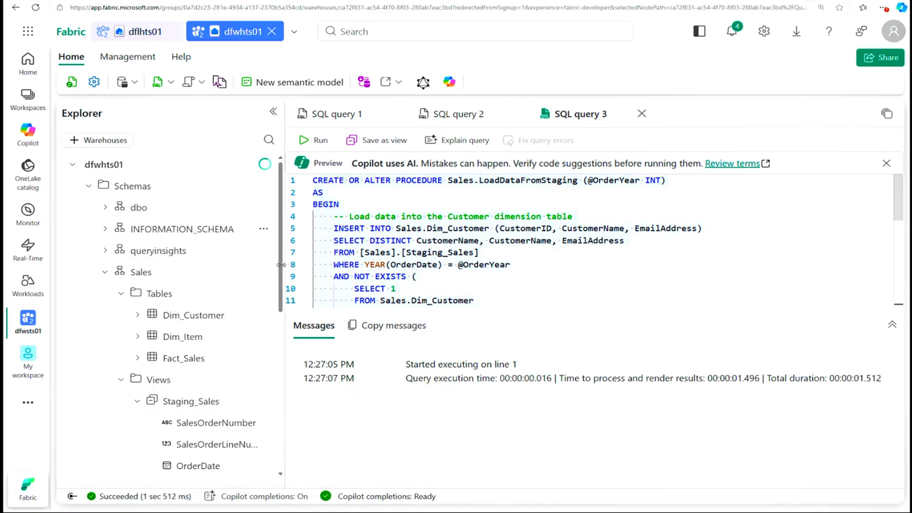
# Step: Collapse the Sales schema's Tables and Views and expand its Stored Procedures to check for LoadDataFromStaging
pyautogui.click(105, 274)
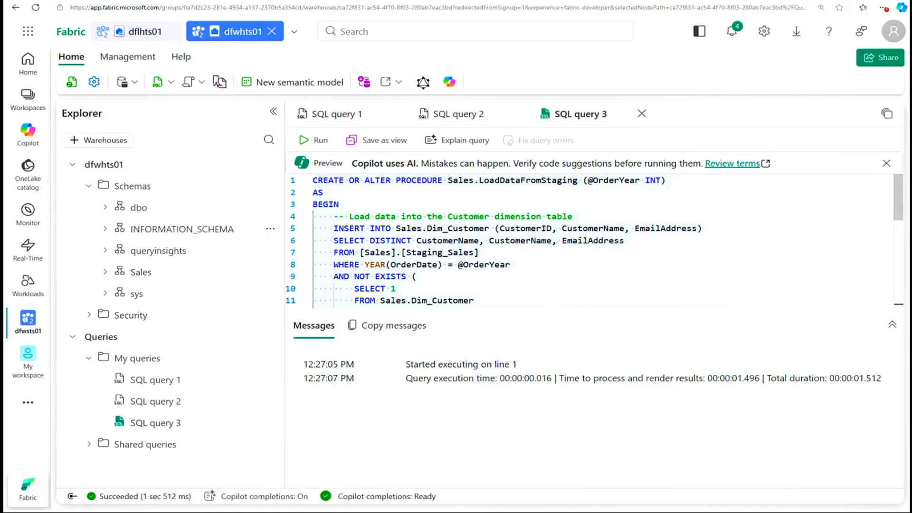
pyautogui.click(105, 272)
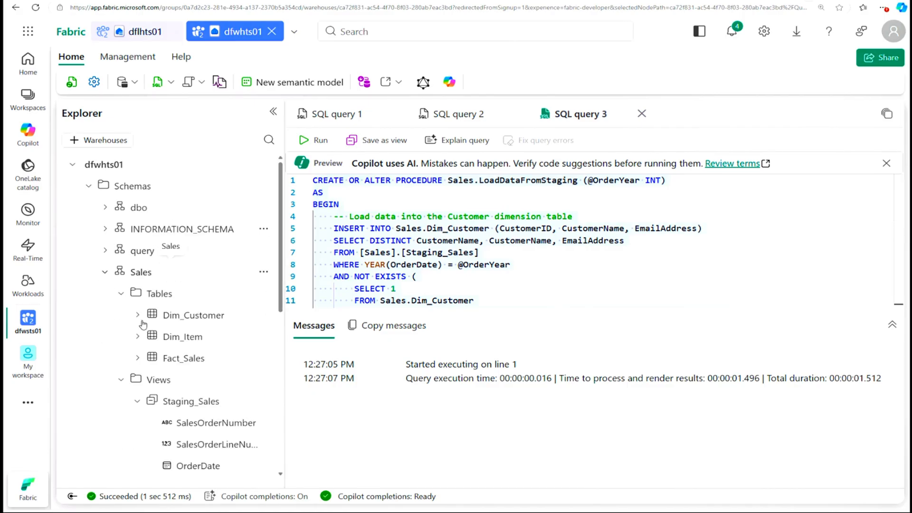
pyautogui.click(121, 294)
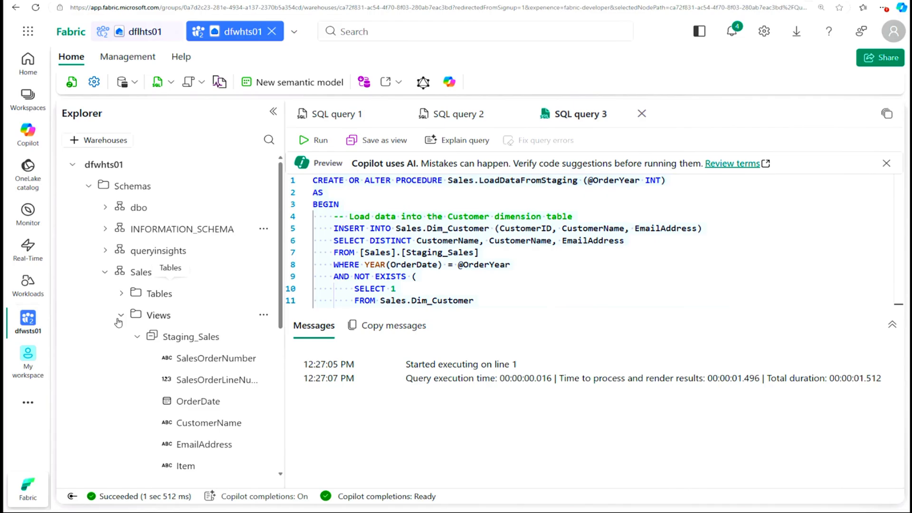
pyautogui.click(121, 316)
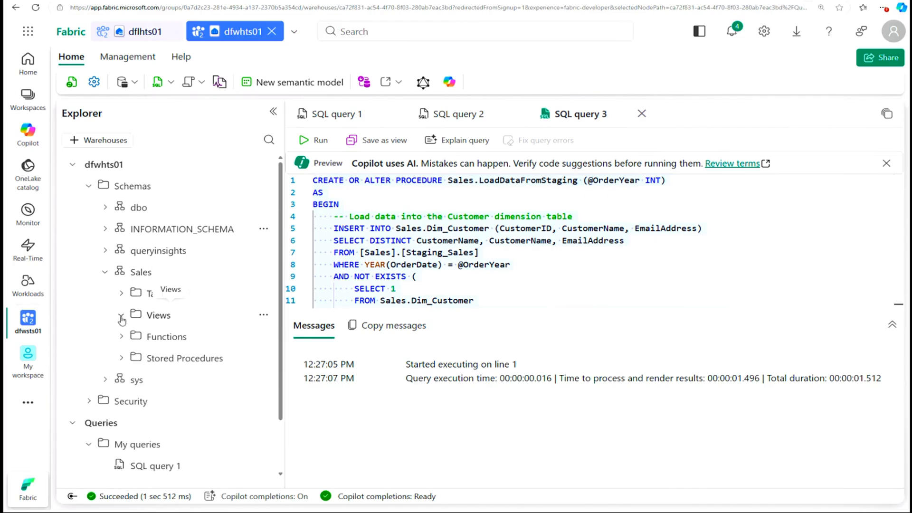
pyautogui.click(122, 358)
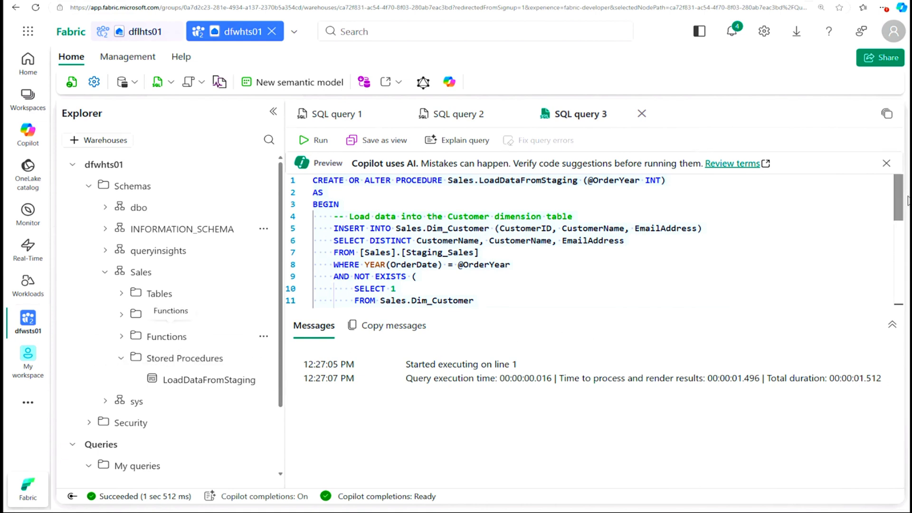
pyautogui.scroll(-1, 899, 213)
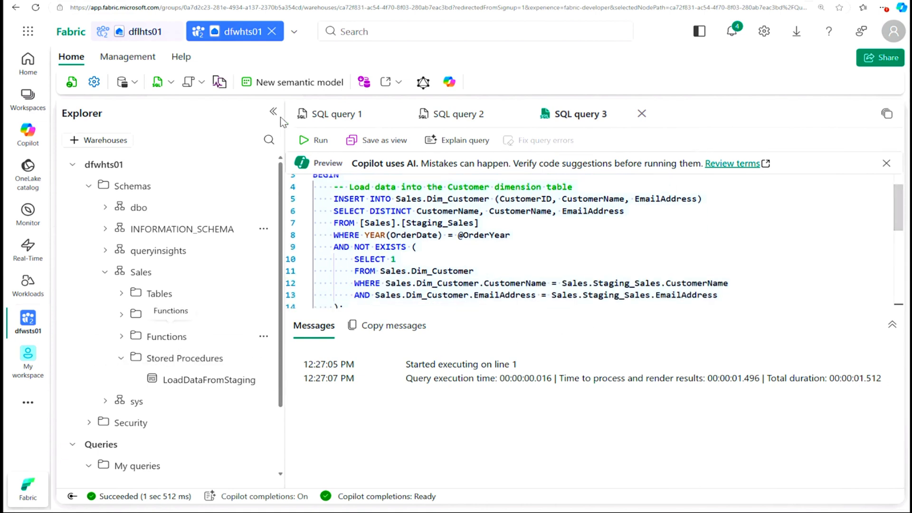
# Step: Create a fourth SQL query containing EXEC Sales.LoadDataFromStaging 2021 and run it to load that year's data
pyautogui.click(169, 84)
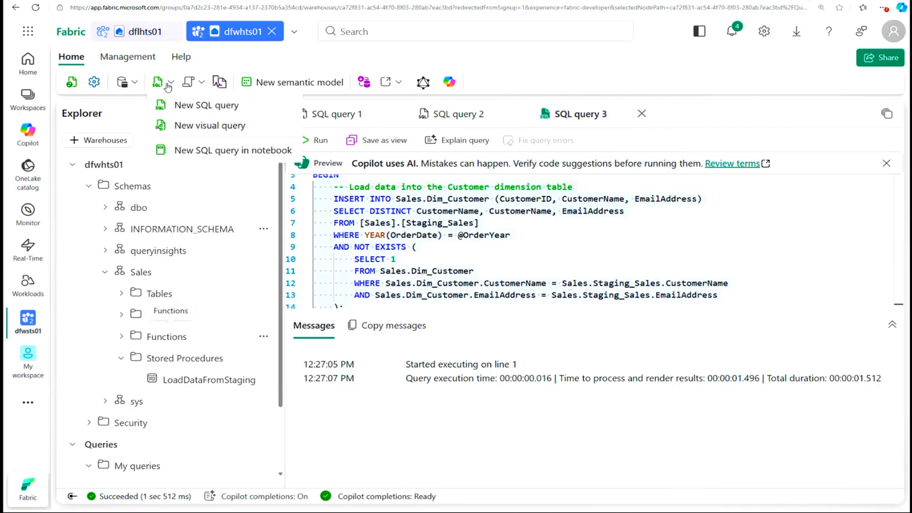
pyautogui.click(193, 106)
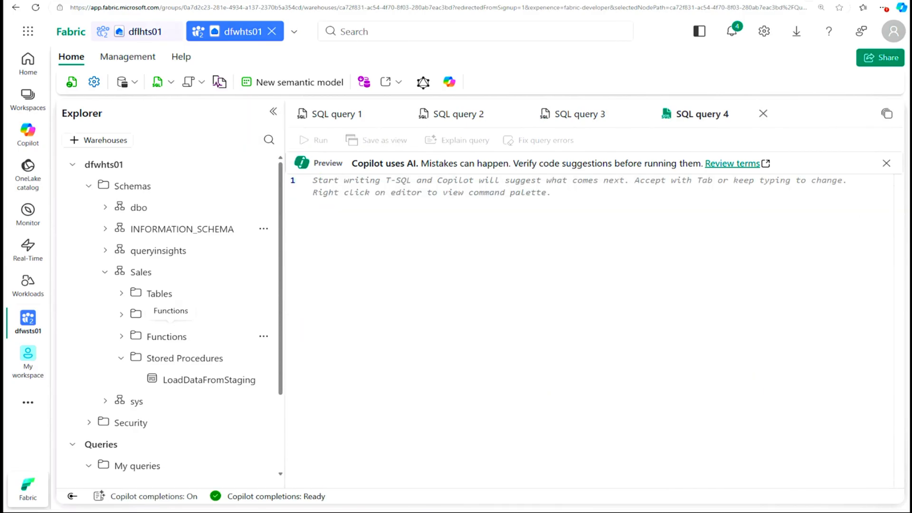
pyautogui.write('EXEC Sales.LoadDataFromStaging 2021')
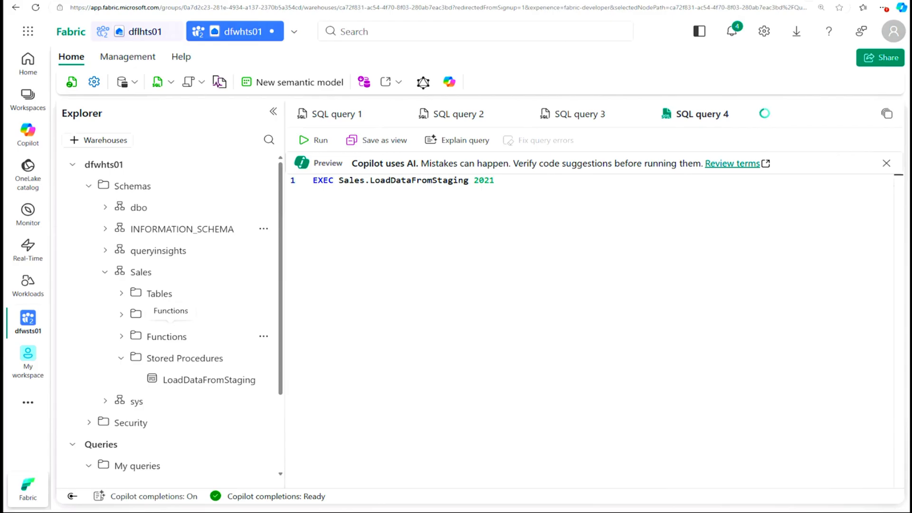
pyautogui.click(349, 181)
pyautogui.moveTo(338, 180); pyautogui.dragTo(416, 180)
pyautogui.click(495, 181)
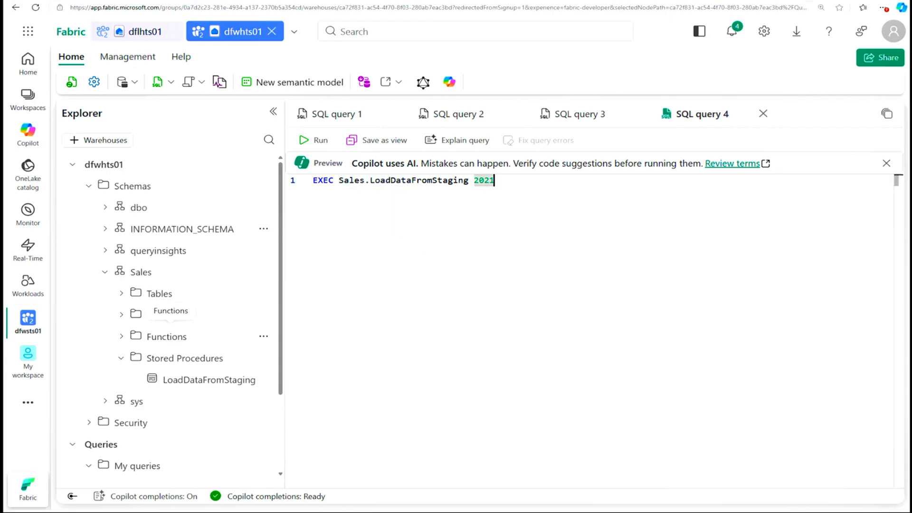
pyautogui.moveTo(494, 181); pyautogui.dragTo(313, 180)
pyautogui.click(317, 141)
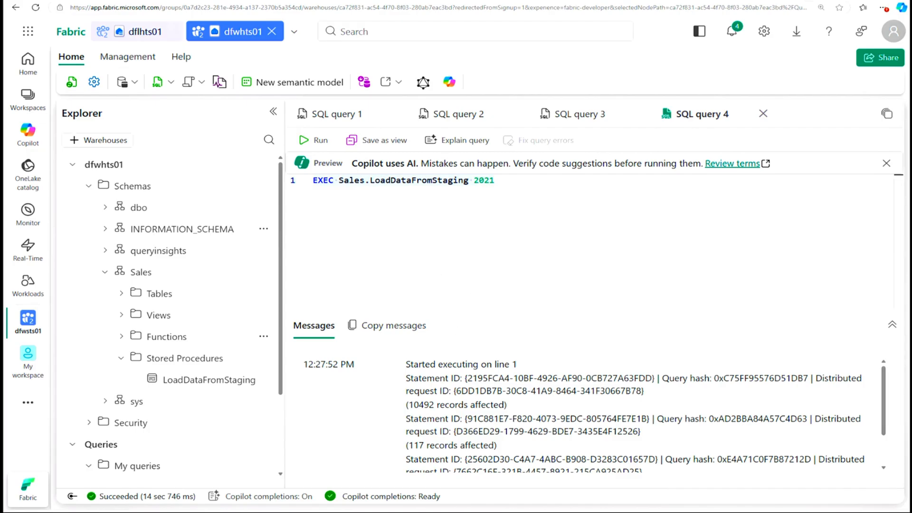
# Step: Create a fifth SQL query that sums UnitPrice times Quantity as TotalSales per customer for 2021, sorted descending, and run it
pyautogui.click(170, 81)
pyautogui.click(197, 107)
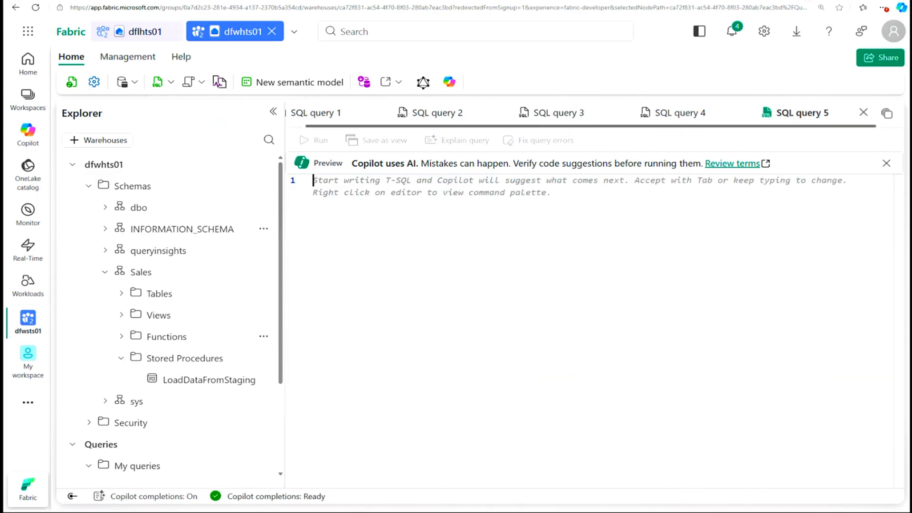
pyautogui.write('SELECT c.CustomerName, SUM(s.UnitPrice * s.Quantity) AS TotalSales FROM Sales.Fact_Sales s JOIN Sales.Dim_Customer c ON s.CustomerID = c.CustomerID WHERE YEAR(s.OrderDate) = 2021 GROUP BY c.CustomerName ORDER BY TotalSales DESC;')
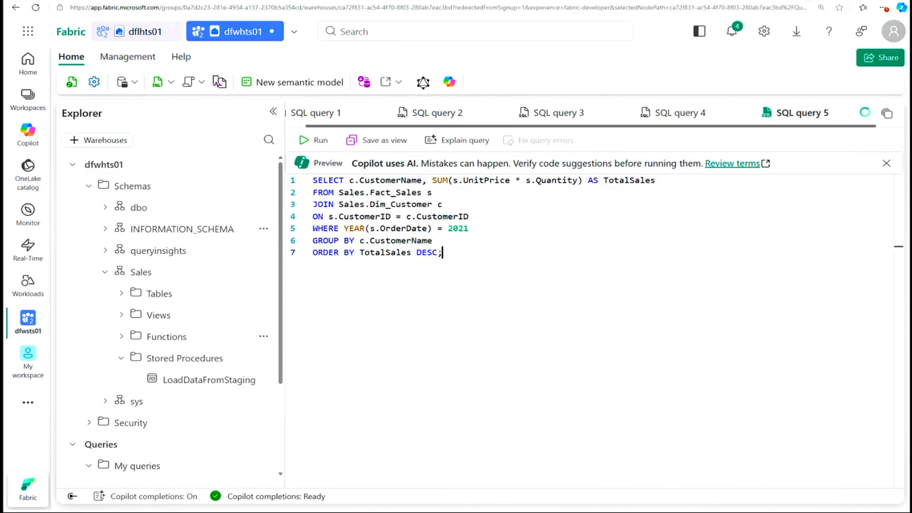
pyautogui.click(314, 141)
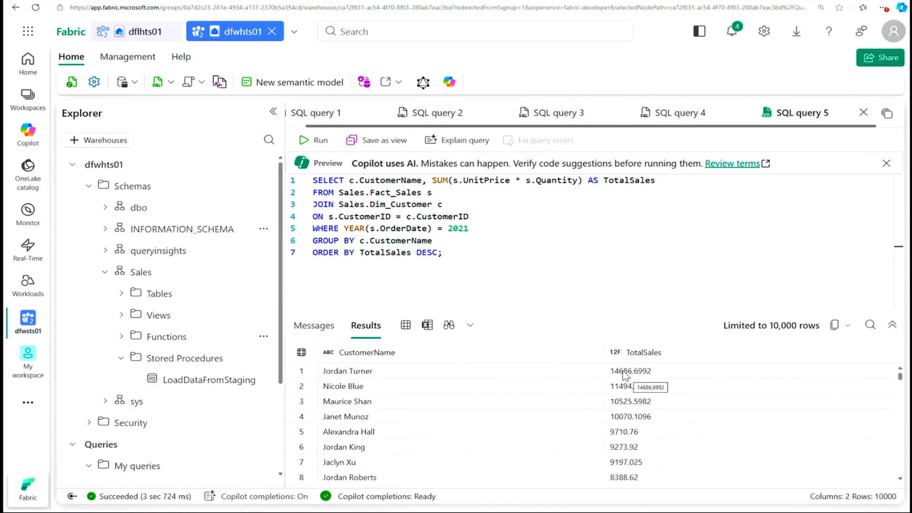
# Step: Create a sixth SQL query that sums UnitPrice times Quantity as TotalSales per ItemName for 2021, sorted descending, and run it
pyautogui.click(171, 82)
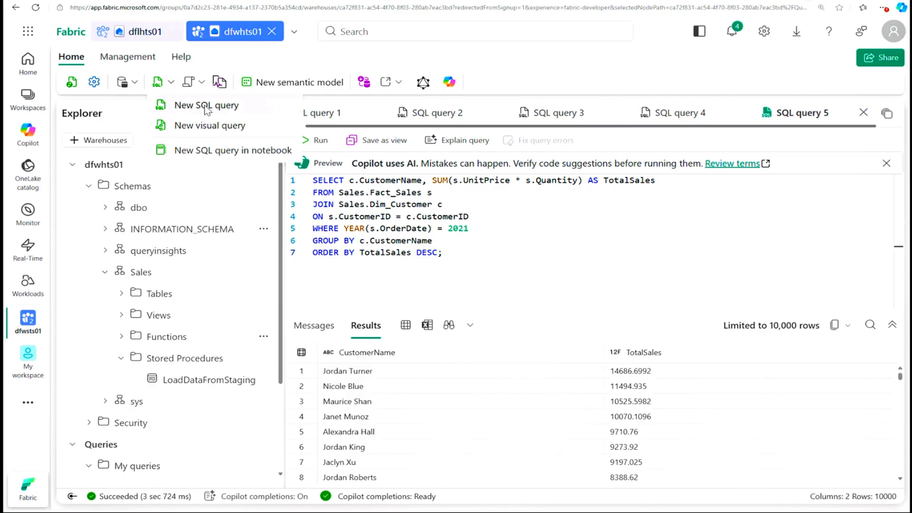
pyautogui.click(206, 109)
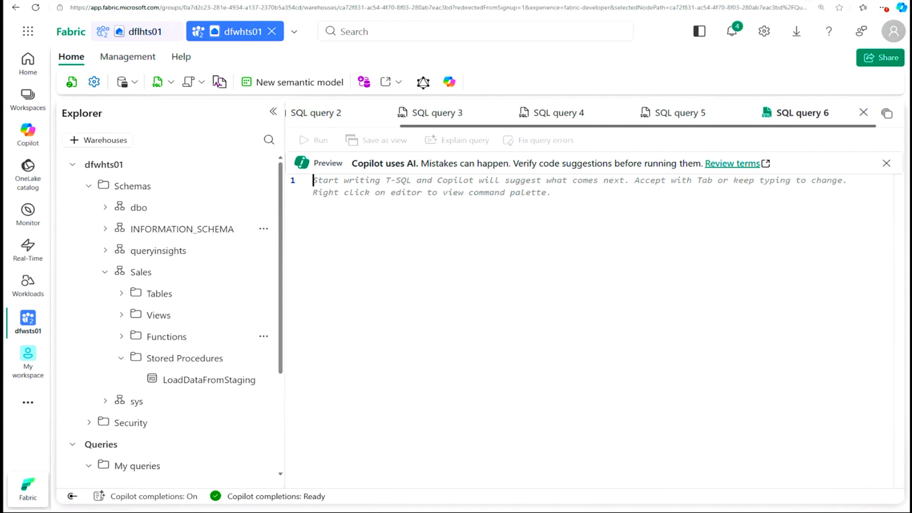
pyautogui.write('SELECT i.ItemName, SUM(s.UnitPrice * s.Quantity) AS TotalSales FROM Sales.Fact_Sales s JOIN Sales.Dim_Item i ON s.ItemID = i.ItemID WHERE YEAR(s.OrderDate) = 2021 GROUP BY i.ItemName ORDER BY TotalSales DESC;')
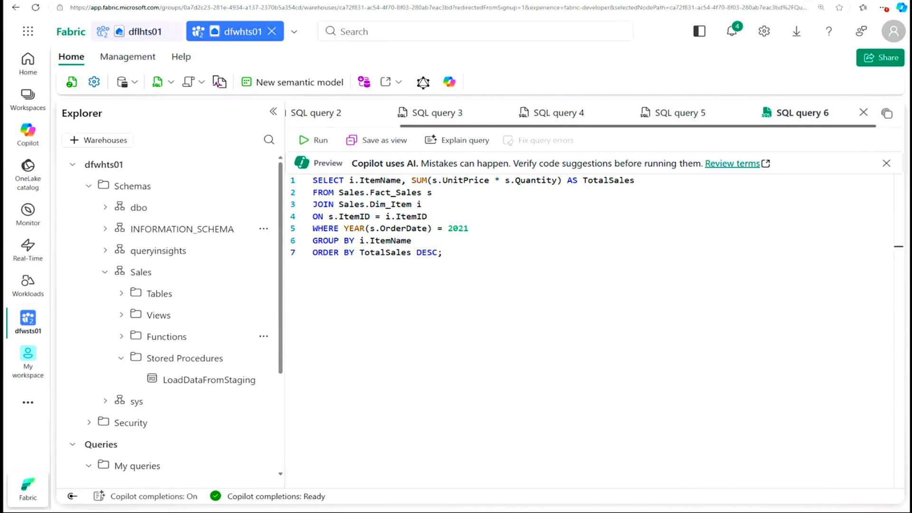
pyautogui.click(385, 180)
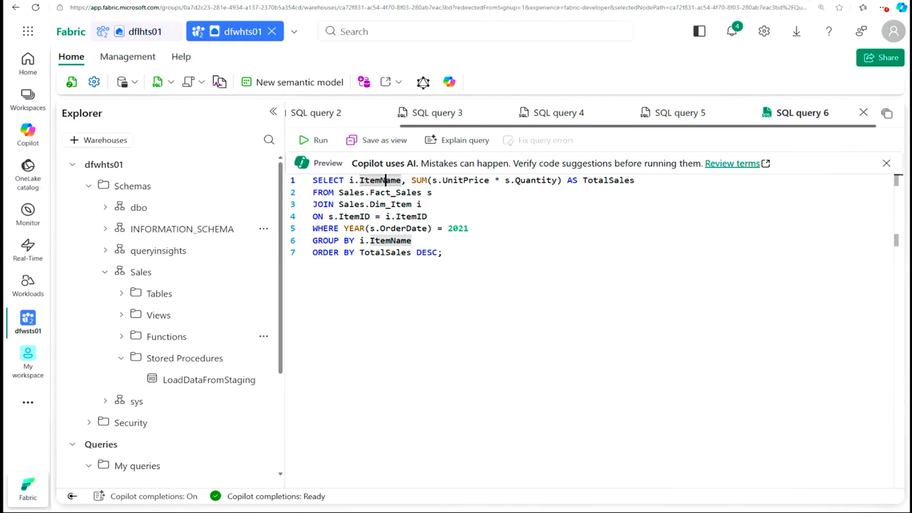
pyautogui.click(458, 228)
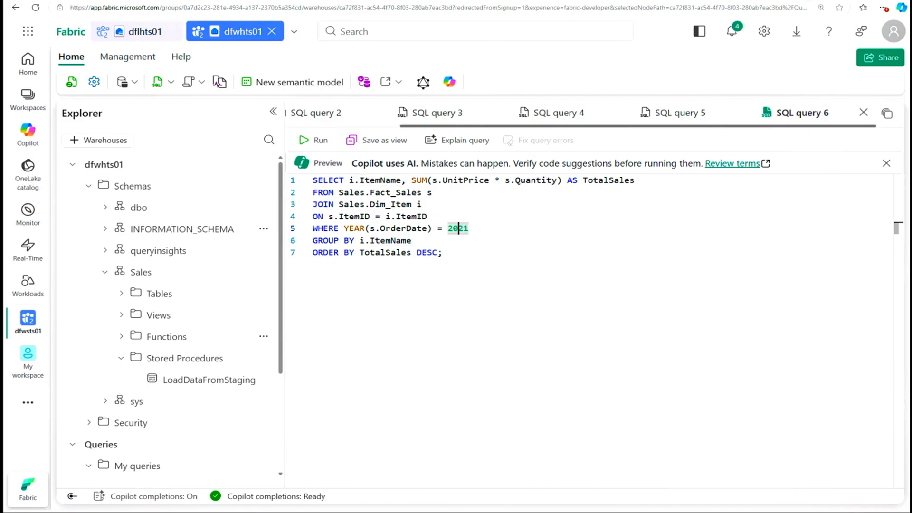
pyautogui.click(443, 253)
pyautogui.moveTo(442, 252); pyautogui.dragTo(313, 180)
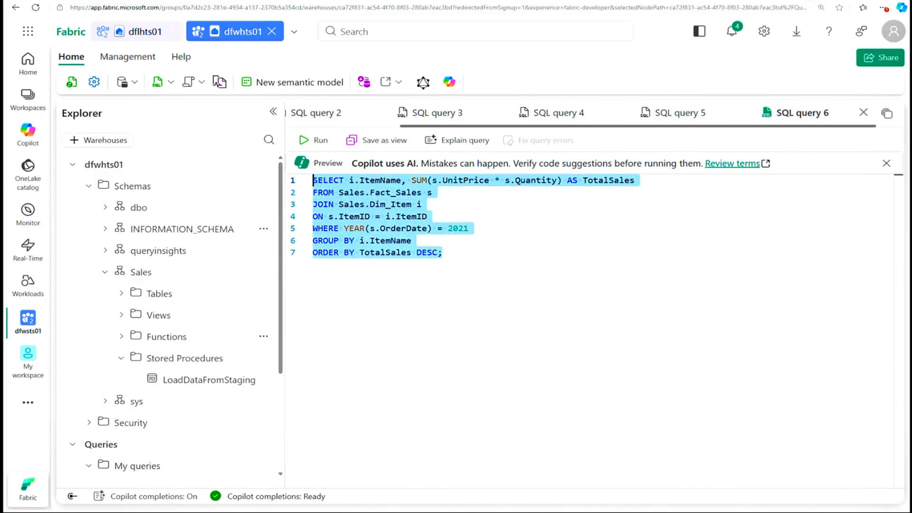
pyautogui.click(317, 140)
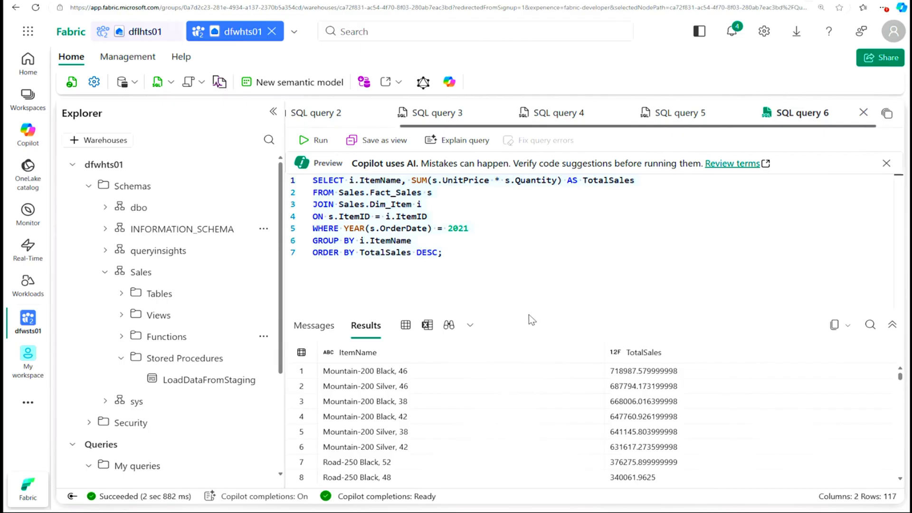
# Step: Create a seventh SQL query that ranks customers by 2021 TotalSales within the Helmet, Bike and Gloves categories, keeping only SalesRank 1
pyautogui.click(171, 83)
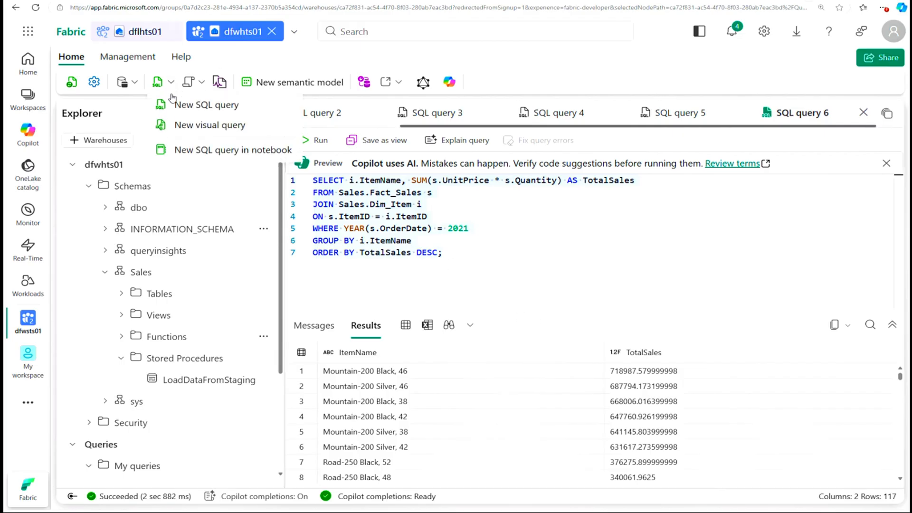
pyautogui.click(184, 102)
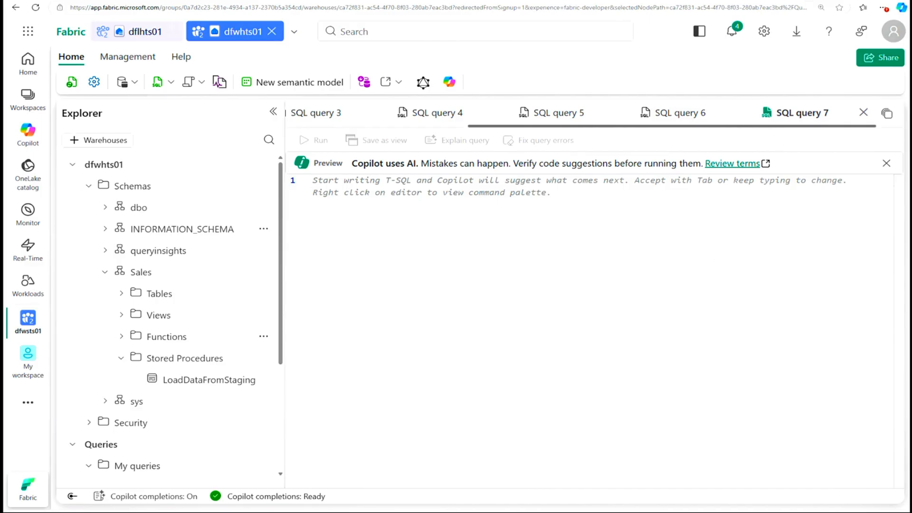
pyautogui.hotkey('ctrl', 'v')
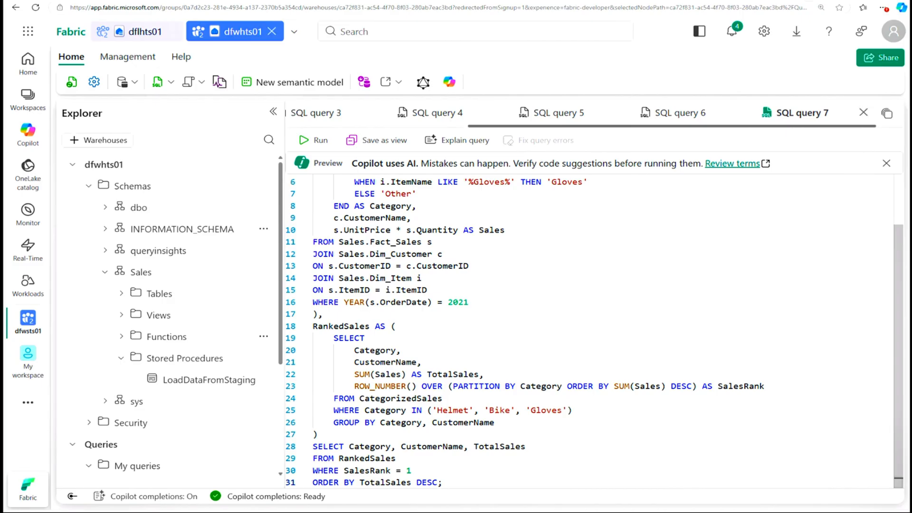
# Step: Review the CASE conditions in CategorizedSales and the RankedSales part, and run the whole category ranking query
pyautogui.scroll(2, 588, 331)
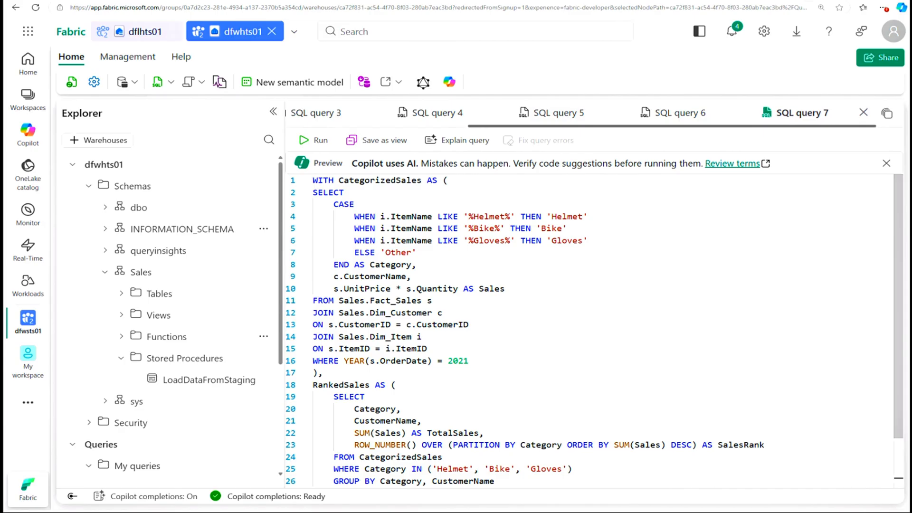
pyautogui.click(567, 216)
pyautogui.click(552, 228)
pyautogui.click(572, 240)
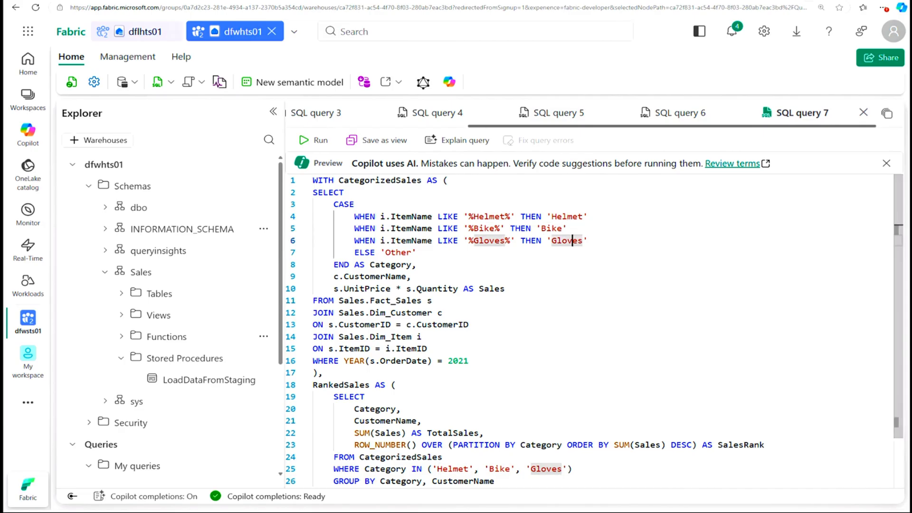
pyautogui.scroll(-2, 524, 312)
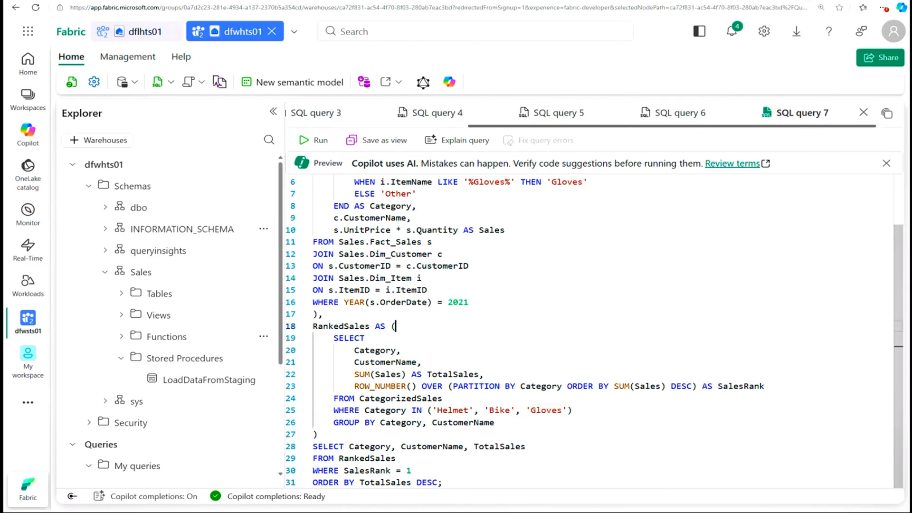
pyautogui.hotkey('ctrl', 'a')
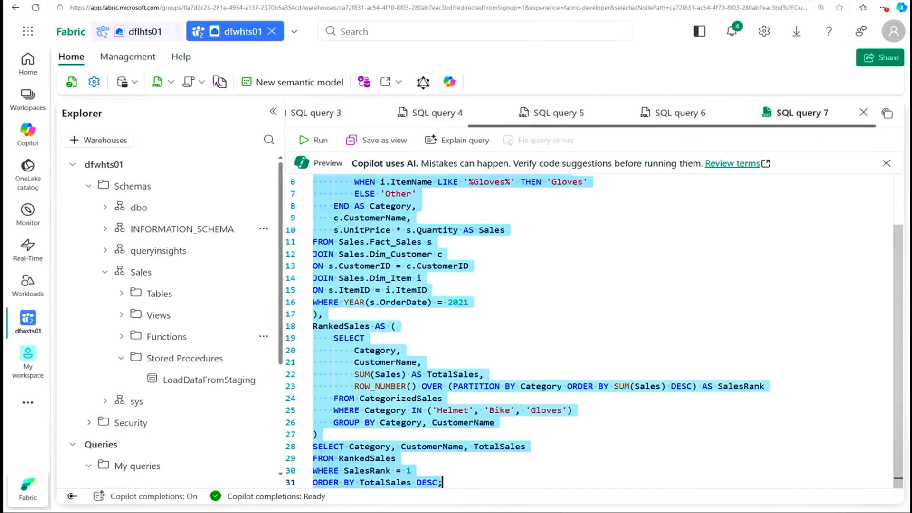
pyautogui.click(314, 141)
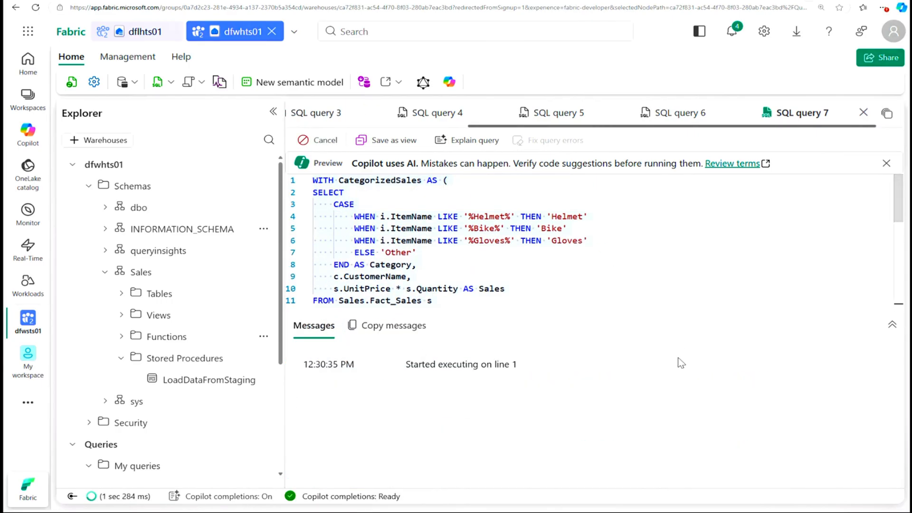